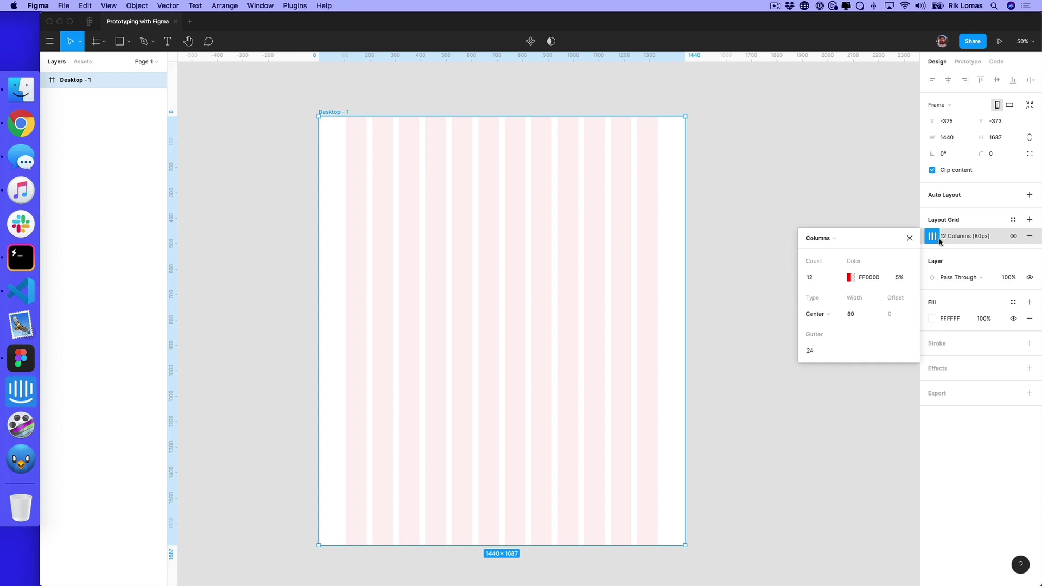
Close the Columns grid popover and deselect the Desktop - 1 frame
{"action": "left_click", "coordinate": [910, 238]}
{"action": "left_click", "coordinate": [841, 259]}
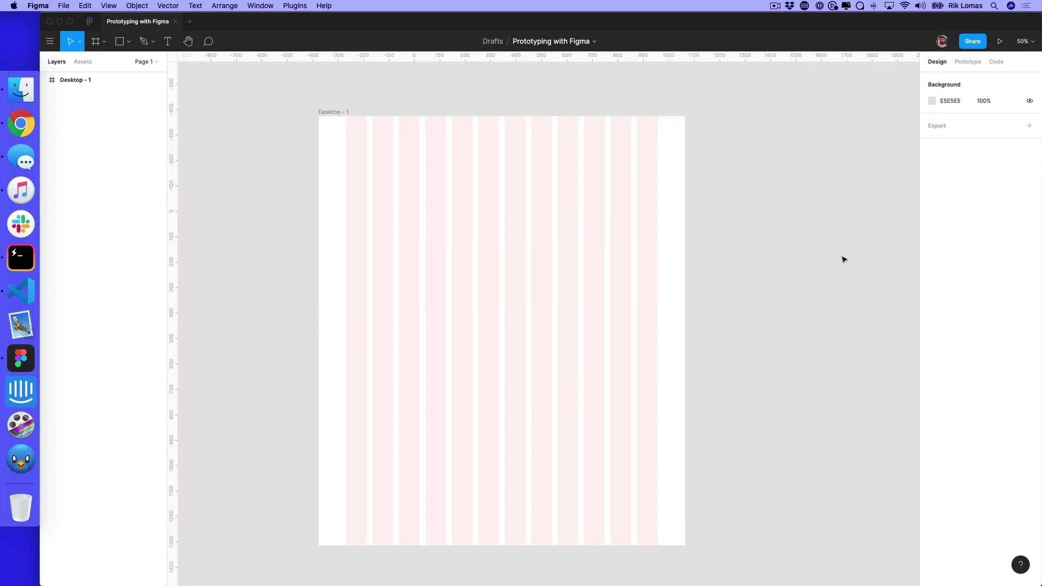
Draw a placeholder rectangle and paste two copies of it side by side
{"action": "left_click", "coordinate": [119, 42]}
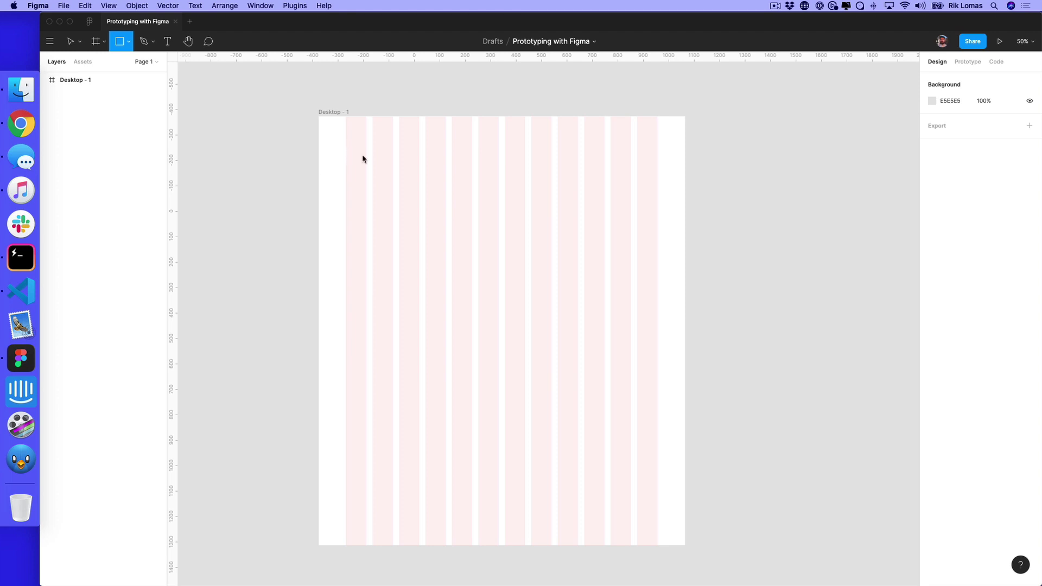
{"action": "mouse_move", "coordinate": [347, 150]}
{"action": "left_mouse_down"}
{"action": "mouse_move", "coordinate": [416, 200]}
{"action": "mouse_move", "coordinate": [420, 221]}
{"action": "left_mouse_up"}
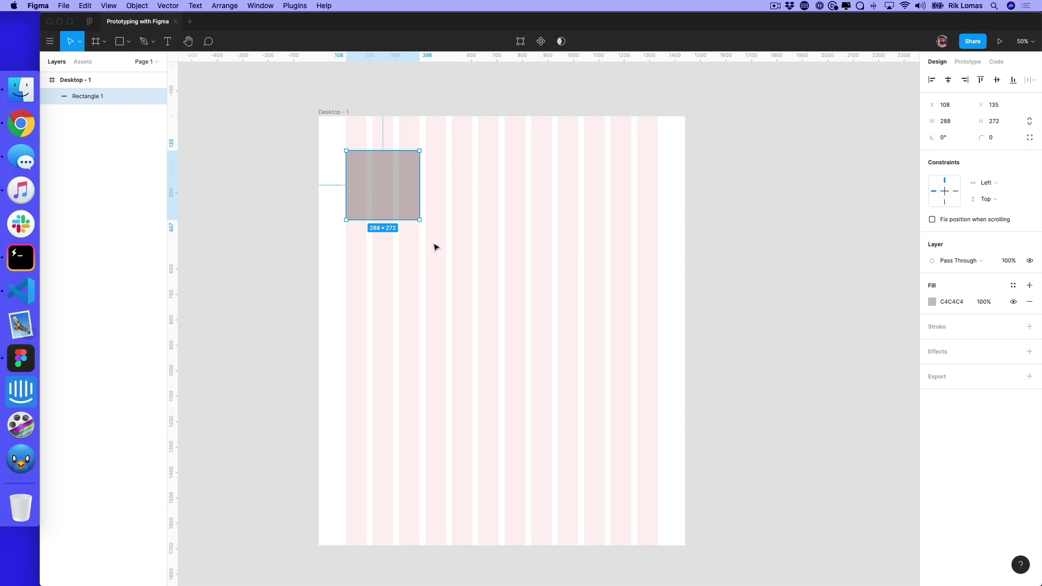
{"action": "key", "text": "super+c"}
{"action": "key", "text": "super+v"}
{"action": "left_click_drag", "start_coordinate": [401, 210], "coordinate": [543, 204]}
{"action": "key", "text": "super+v"}
{"action": "left_click", "coordinate": [517, 270]}
Label the first two boxes 'Project 1' and 'Project 2'
{"action": "key", "text": "t"}
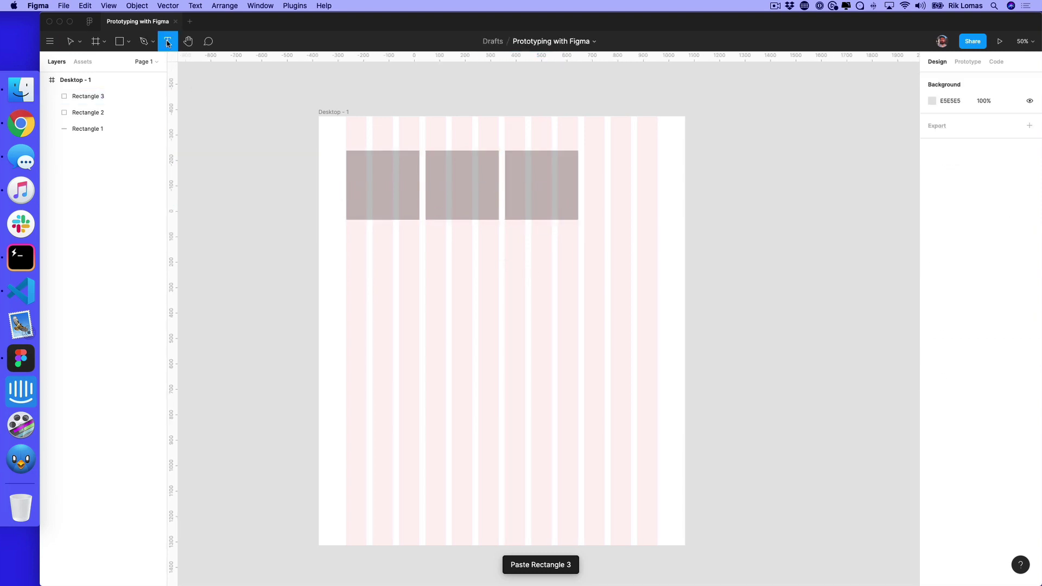
{"action": "left_click", "coordinate": [356, 228]}
{"action": "type", "text": "Project 1"}
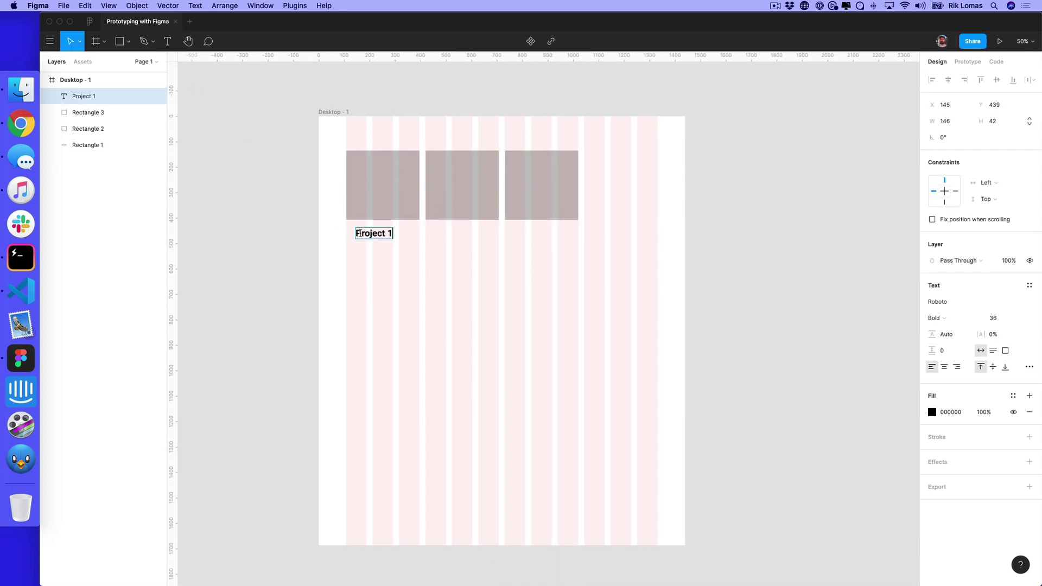
{"action": "key", "text": "Escape"}
{"action": "key", "text": "super+d"}
{"action": "left_click_drag", "start_coordinate": [389, 239], "coordinate": [469, 240]}
{"action": "double_click", "coordinate": [459, 234]}
{"action": "type", "text": "Project 2"}
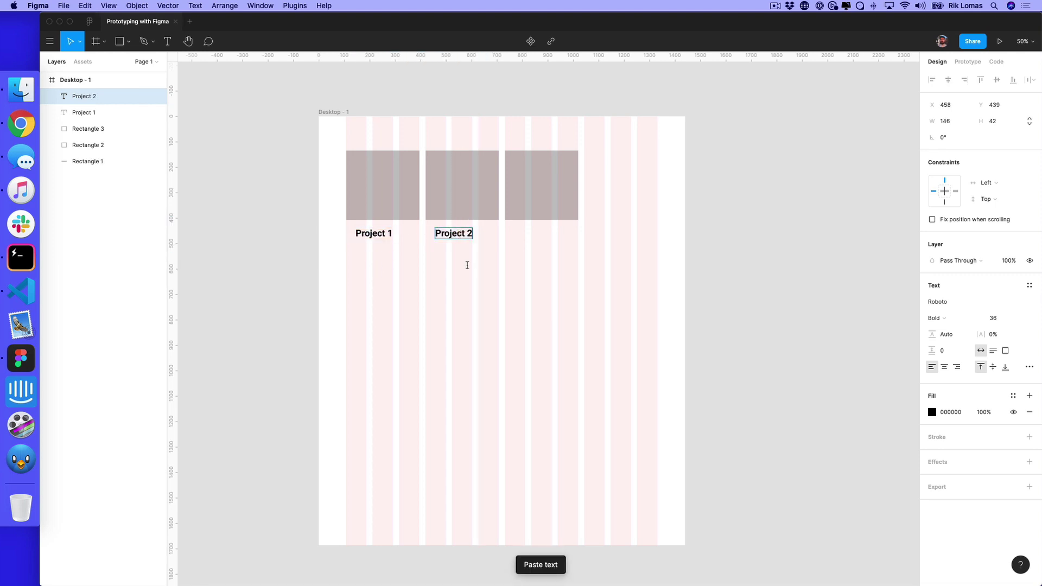
{"action": "key", "text": "Escape"}
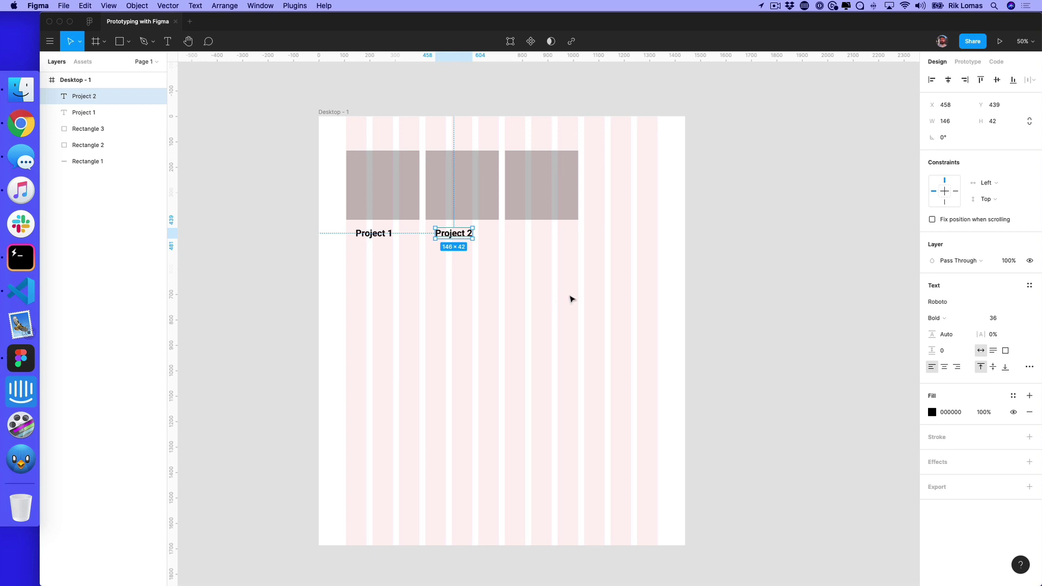
Delete Rectangles 2, 3 and the Project 2 label, then fill Rectangle 1 with a random Unsplash photo
{"action": "left_click_drag", "start_coordinate": [569, 295], "coordinate": [477, 166]}
{"action": "key", "text": "Delete"}
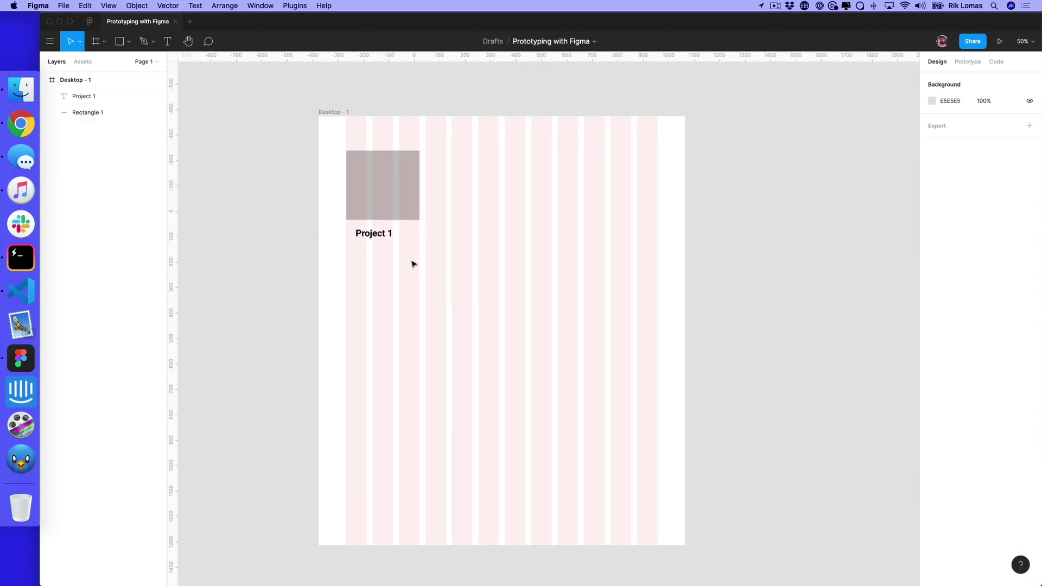
{"action": "left_click", "coordinate": [381, 204]}
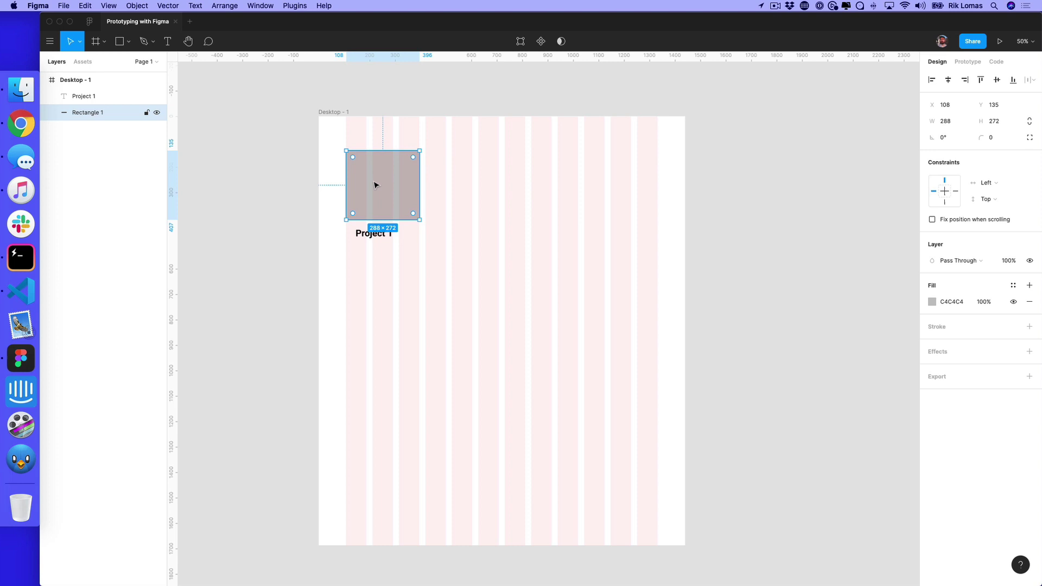
{"action": "left_click", "coordinate": [295, 5]}
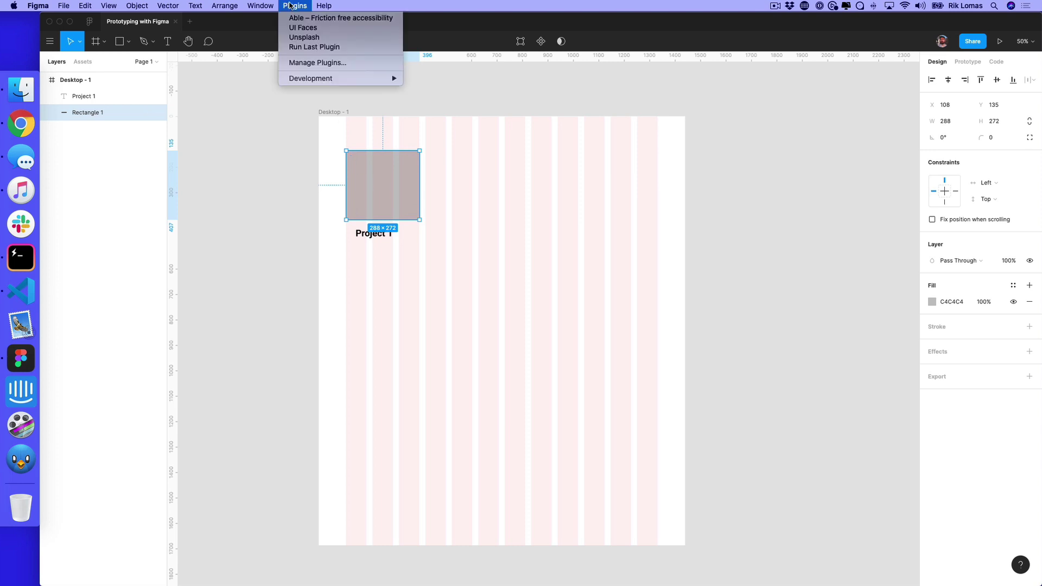
{"action": "left_click", "coordinate": [319, 38]}
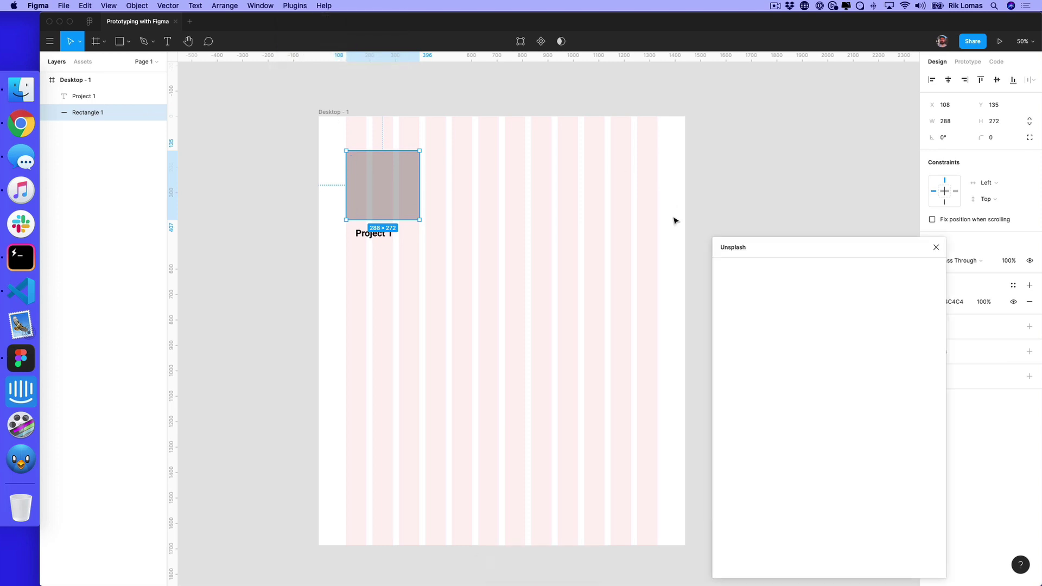
{"action": "left_click", "coordinate": [787, 296]}
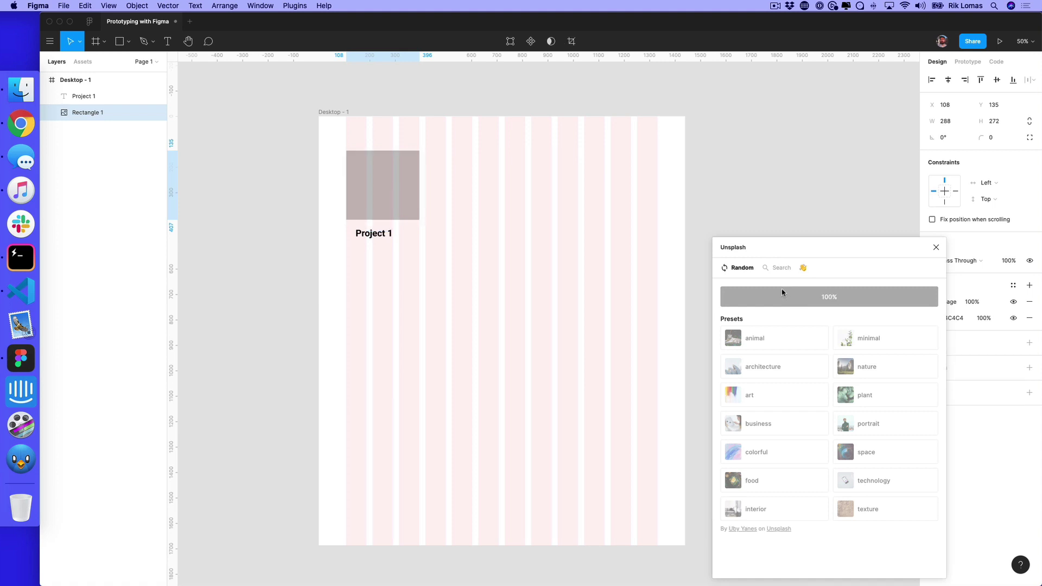
{"action": "left_click", "coordinate": [936, 248]}
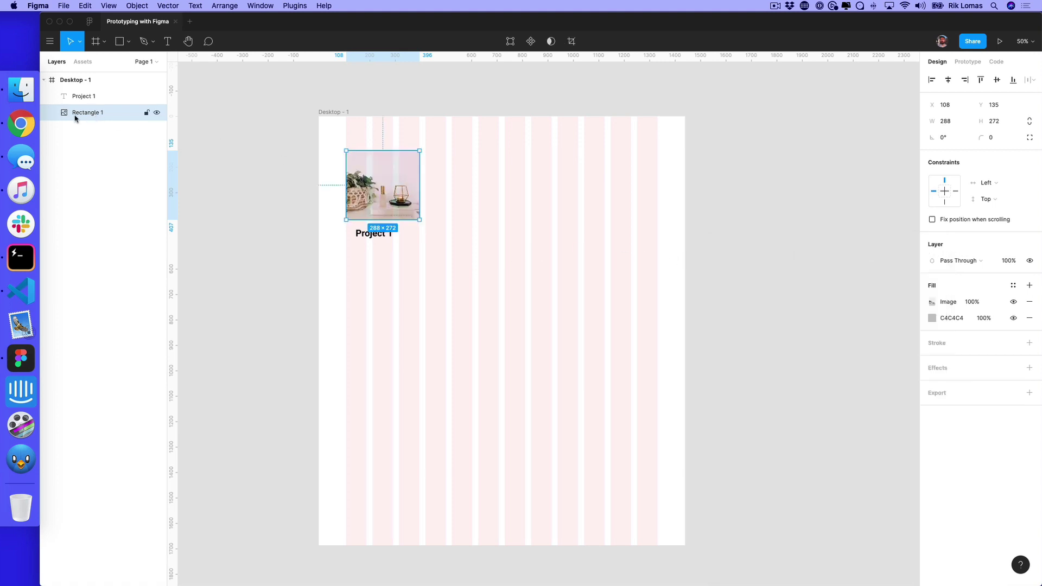
Rename the rectangle layer 'image' and the Project 1 text layer 'title'
{"action": "double_click", "coordinate": [96, 115]}
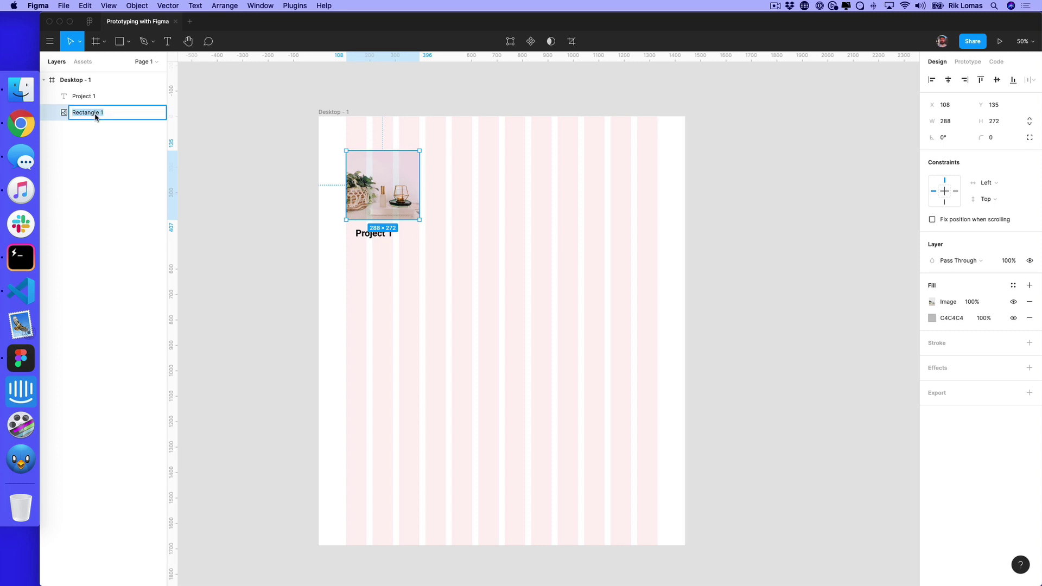
{"action": "type", "text": "image"}
{"action": "key", "text": "Return"}
{"action": "double_click", "coordinate": [87, 98]}
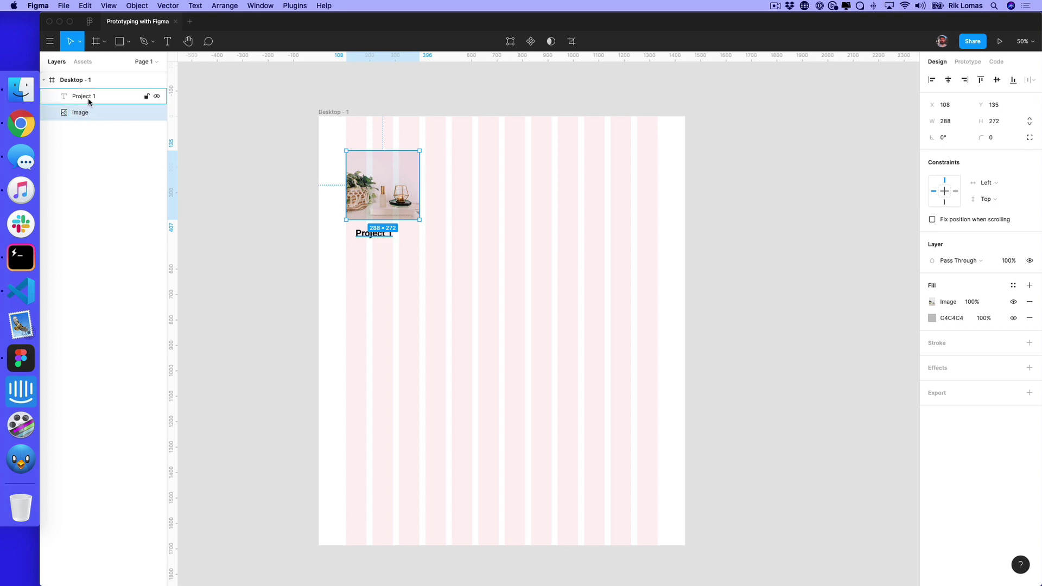
{"action": "type", "text": "title"}
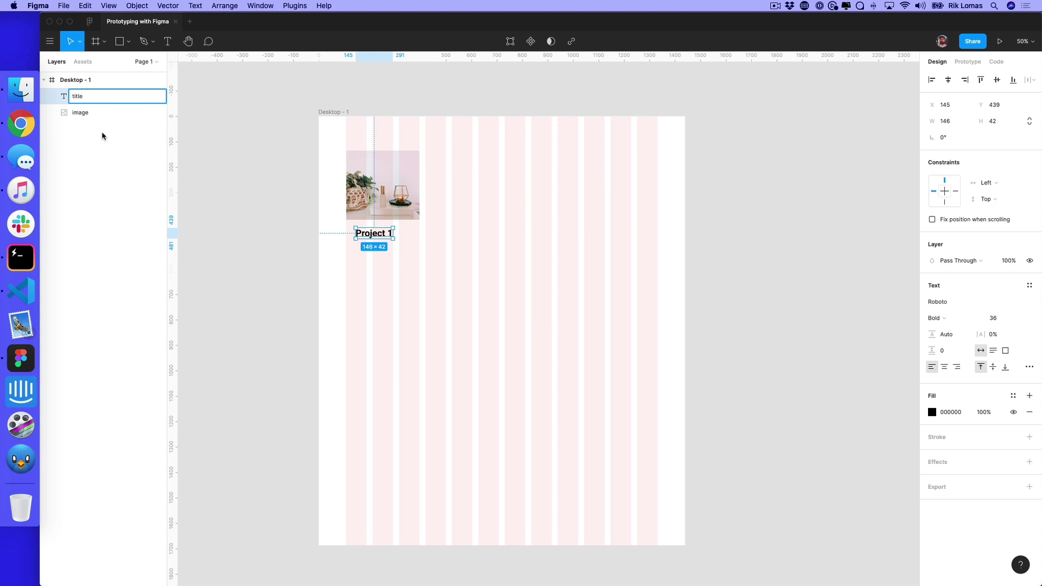
{"action": "left_click", "coordinate": [102, 135]}
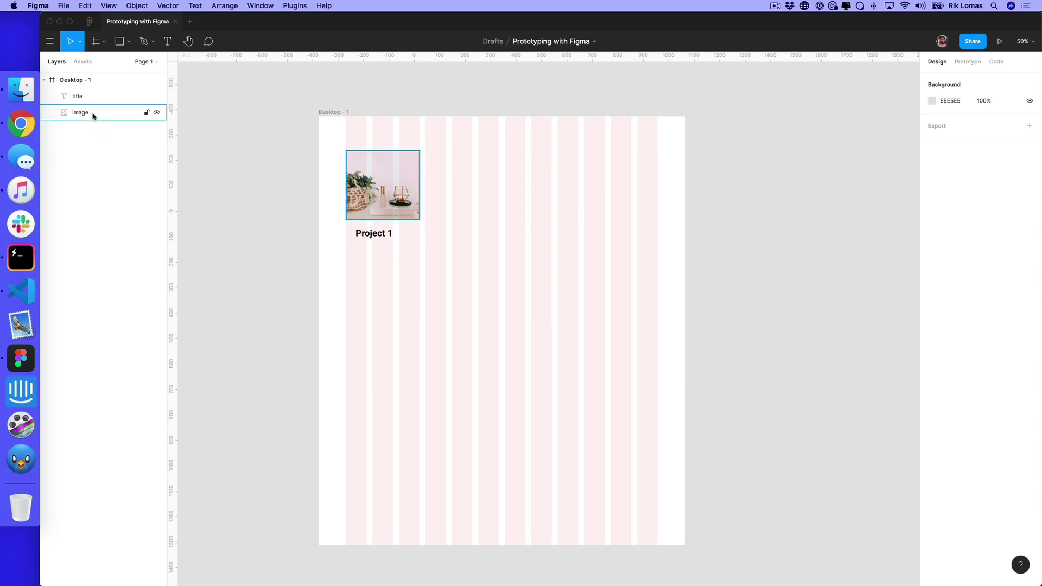
Combine the image and title layers into a component
{"action": "left_click", "coordinate": [92, 112]}
{"action": "left_click", "coordinate": [91, 104], "text": "shift"}
{"action": "right_click", "coordinate": [92, 103]}
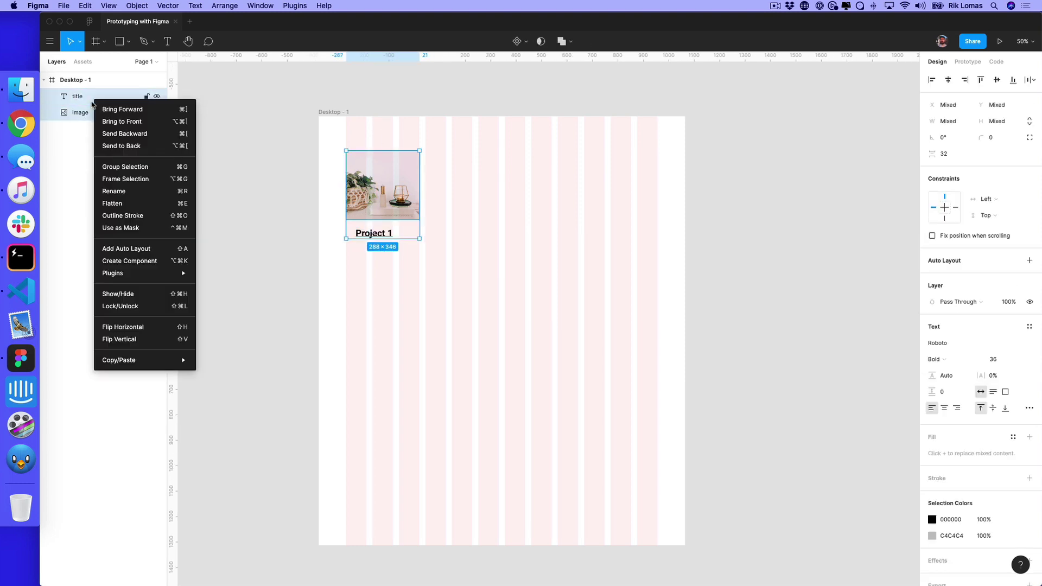
{"action": "left_click", "coordinate": [130, 261]}
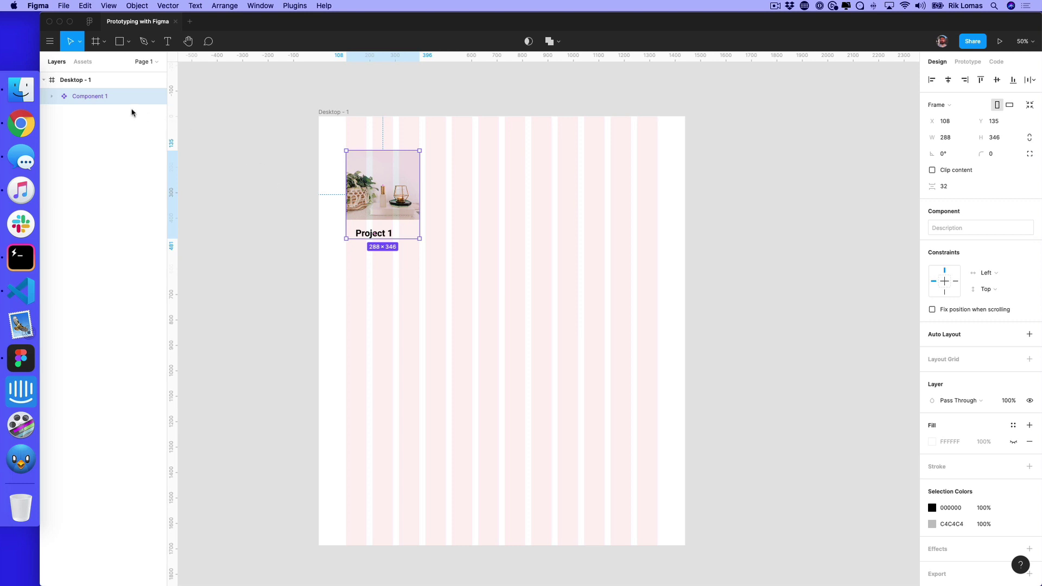
Rename Component 1 to 'project-item'
{"action": "double_click", "coordinate": [83, 96]}
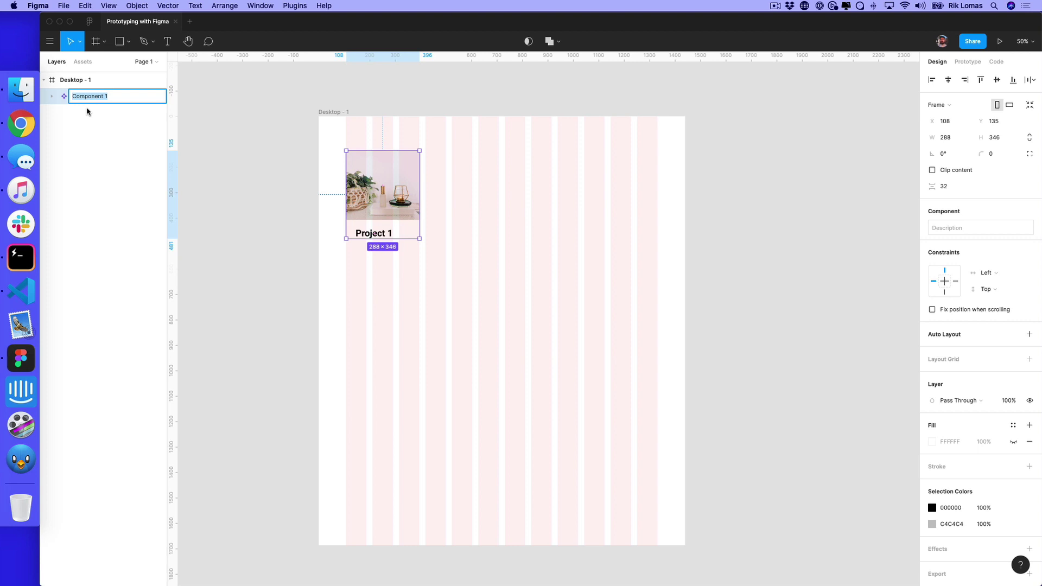
{"action": "type", "text": "project-item"}
{"action": "key", "text": "Return"}
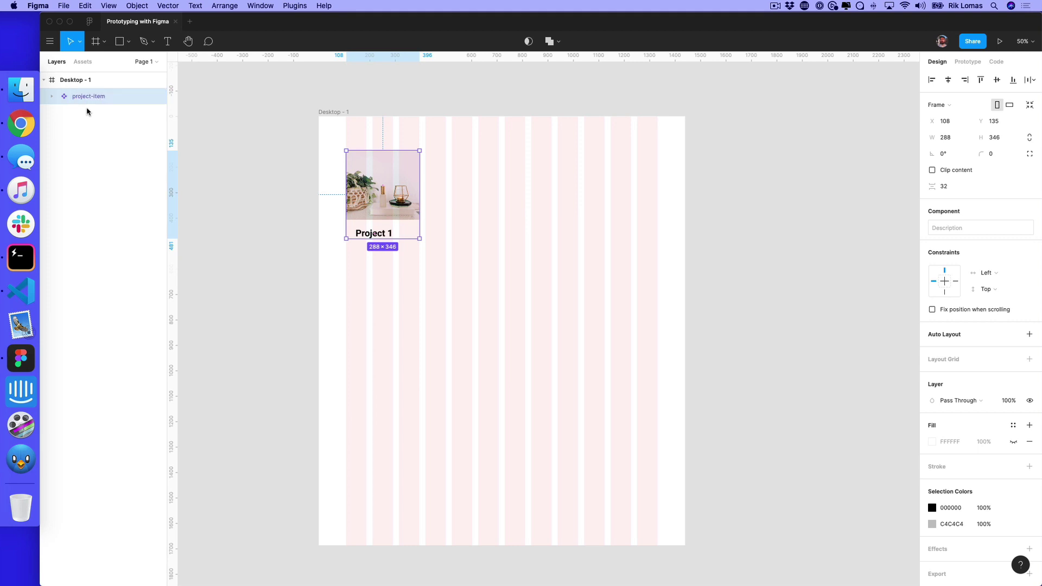
Paste a project-item instance and place it beside the original card at X 420
{"action": "key", "text": "super+c"}
{"action": "key", "text": "super+v"}
{"action": "left_click_drag", "start_coordinate": [392, 211], "coordinate": [476, 212]}
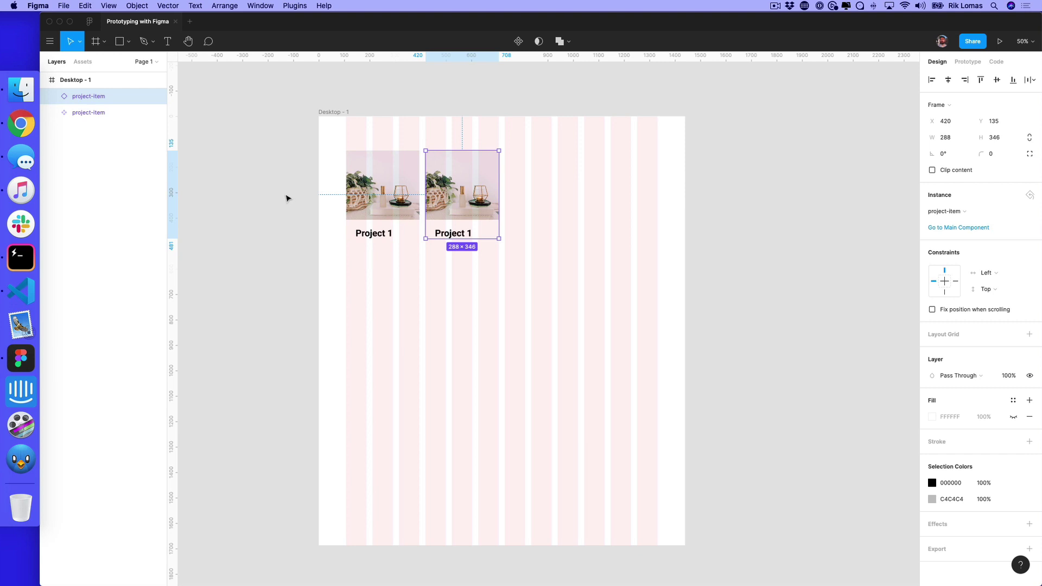
Change the second card's title to 'Project 2'
{"action": "left_click", "coordinate": [51, 98]}
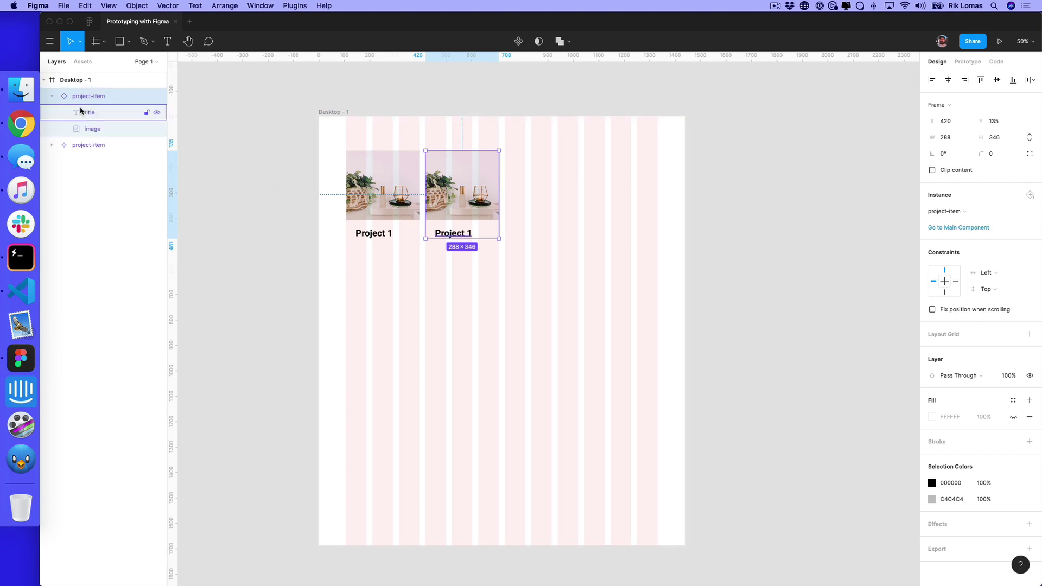
{"action": "double_click", "coordinate": [463, 233]}
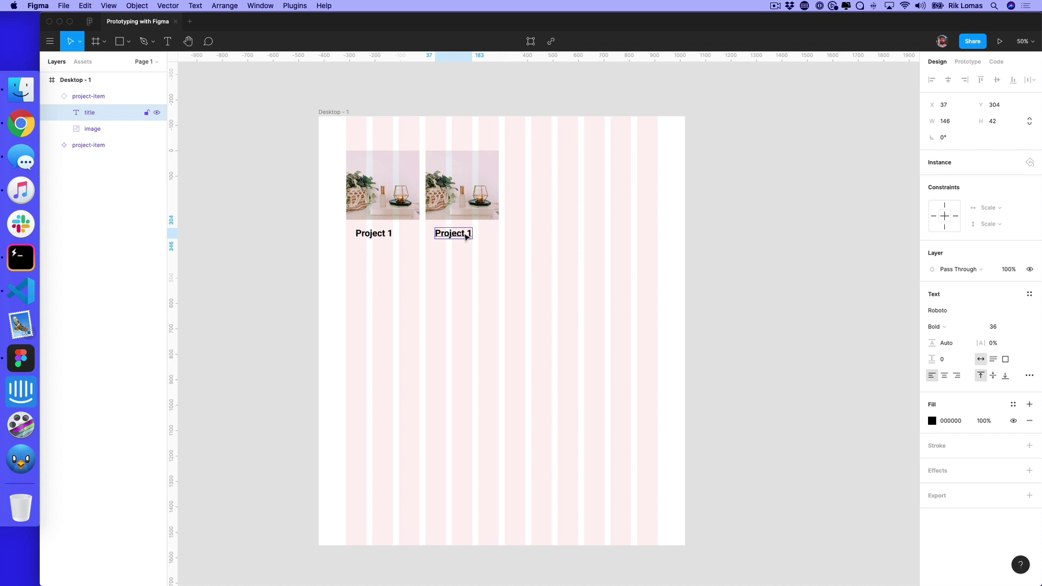
{"action": "double_click", "coordinate": [463, 232]}
{"action": "left_click", "coordinate": [463, 233]}
{"action": "key", "text": "BackSpace"}
{"action": "type", "text": "2"}
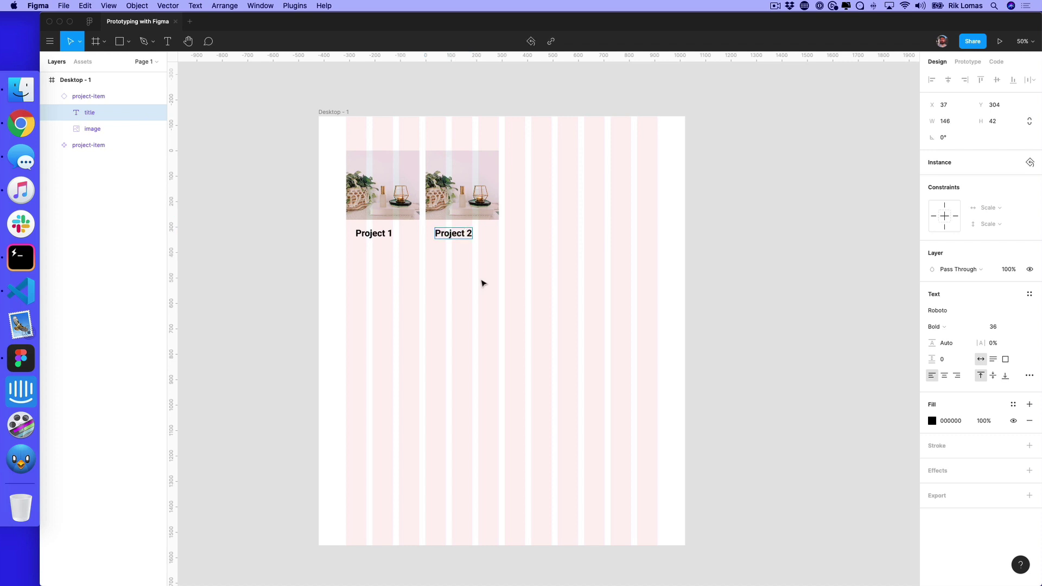
{"action": "key", "text": "Escape"}
Fill the second card's image with a random Unsplash photo
{"action": "left_click", "coordinate": [121, 128]}
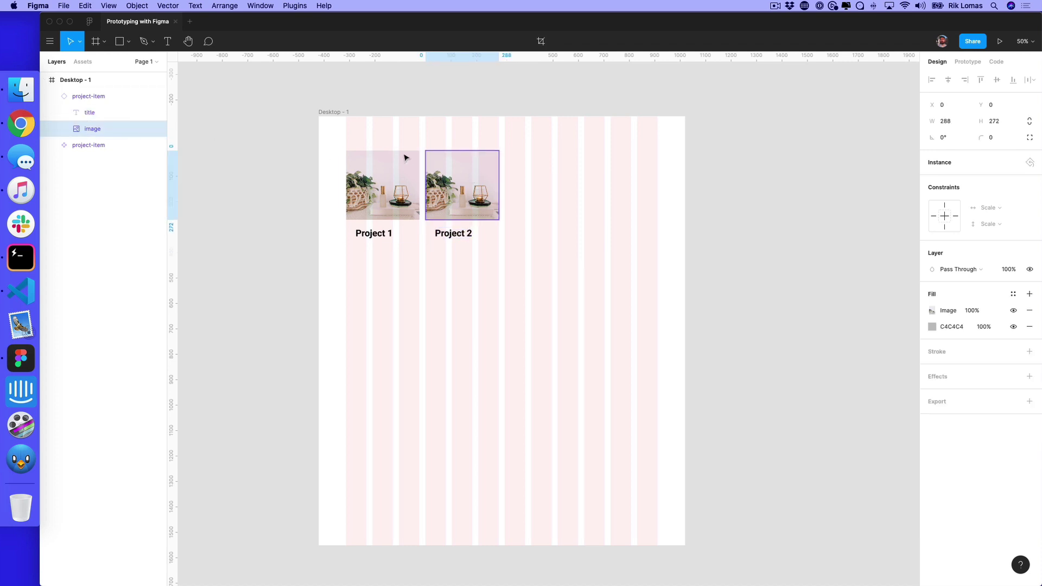
{"action": "left_click", "coordinate": [290, 5]}
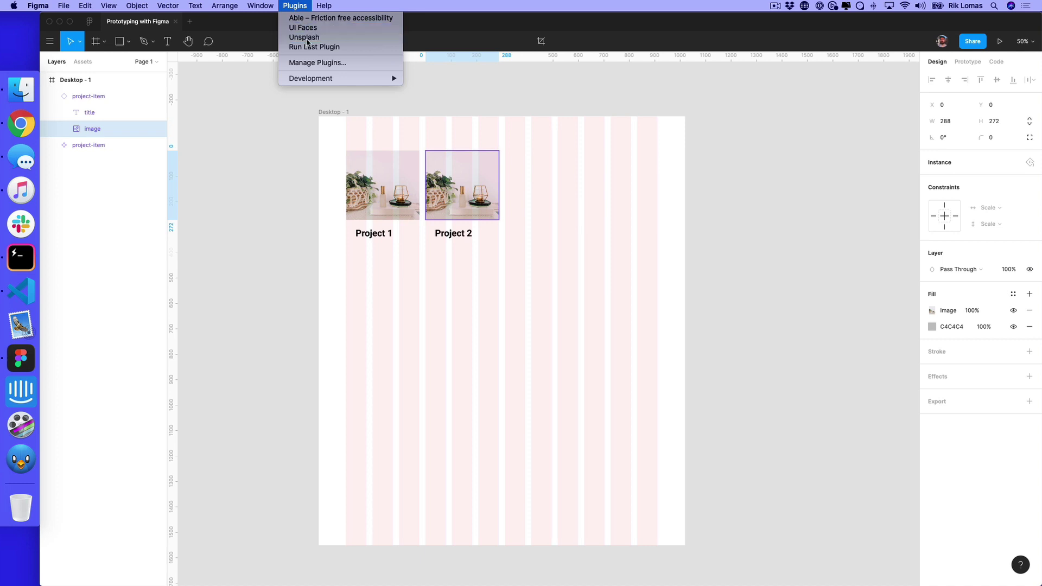
{"action": "left_click", "coordinate": [298, 27]}
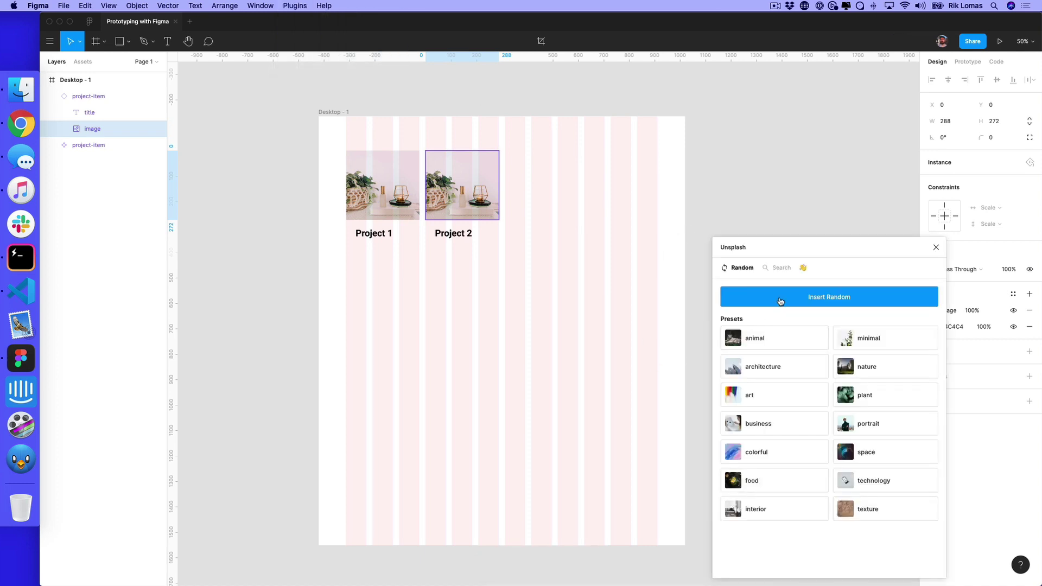
{"action": "left_click", "coordinate": [779, 297]}
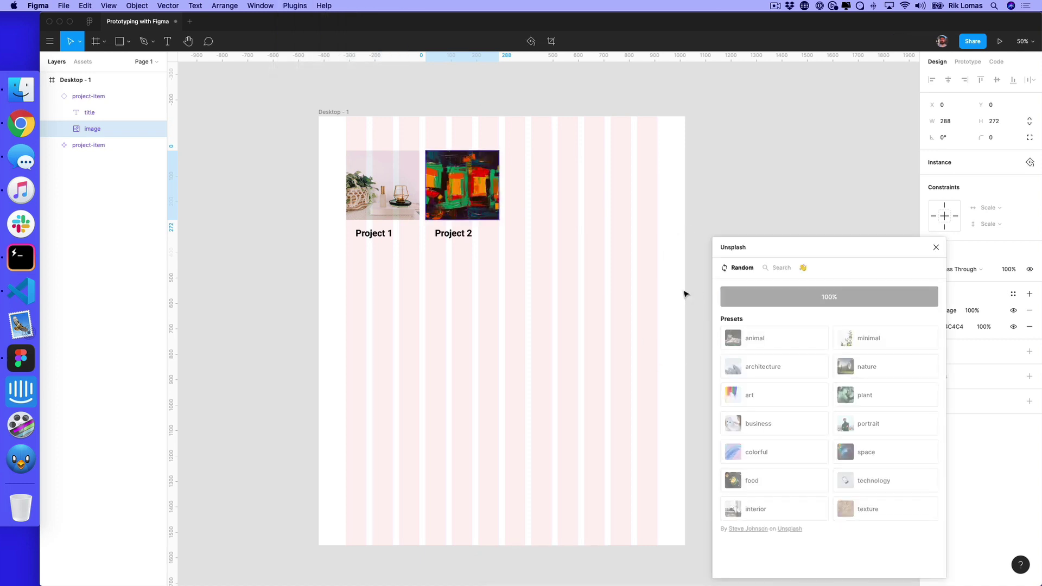
{"action": "left_click", "coordinate": [936, 248]}
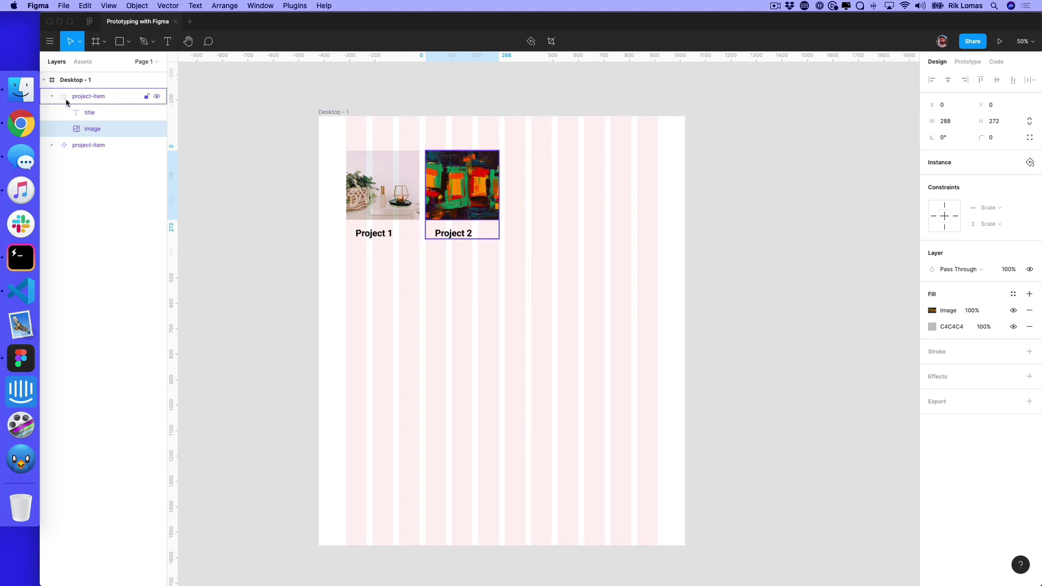
In the main component, resize the image to 288 × 288 and place the title flush left at Y 313
{"action": "left_click", "coordinate": [51, 145]}
{"action": "left_click", "coordinate": [87, 147]}
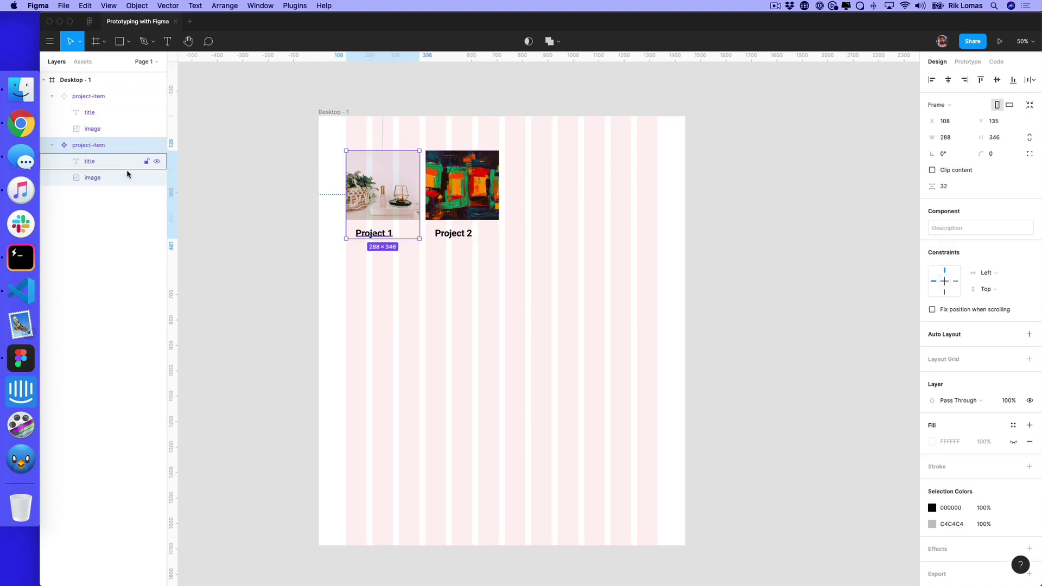
{"action": "left_click", "coordinate": [115, 163]}
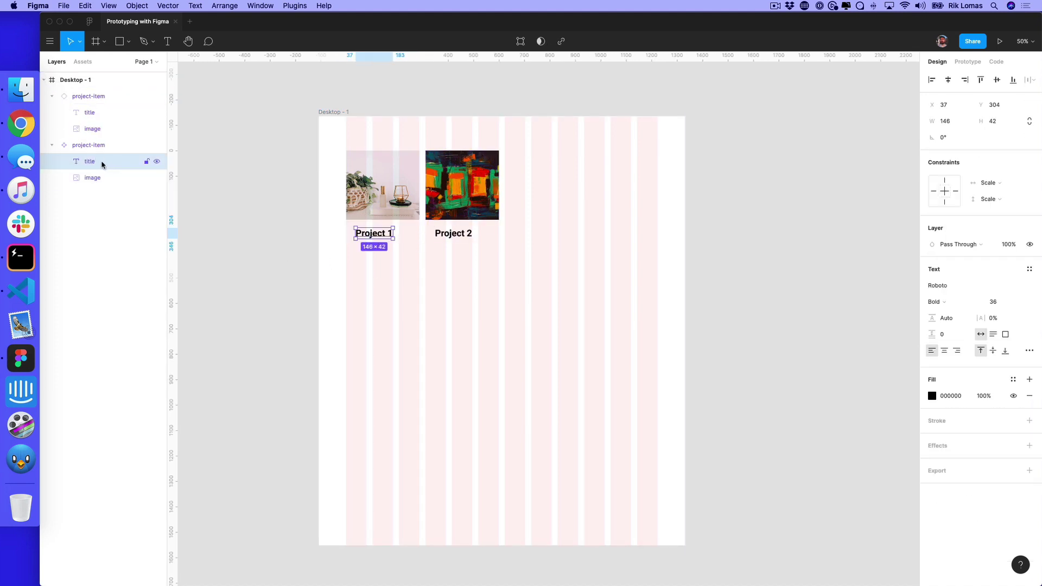
{"action": "left_click_drag", "start_coordinate": [367, 237], "coordinate": [358, 235]}
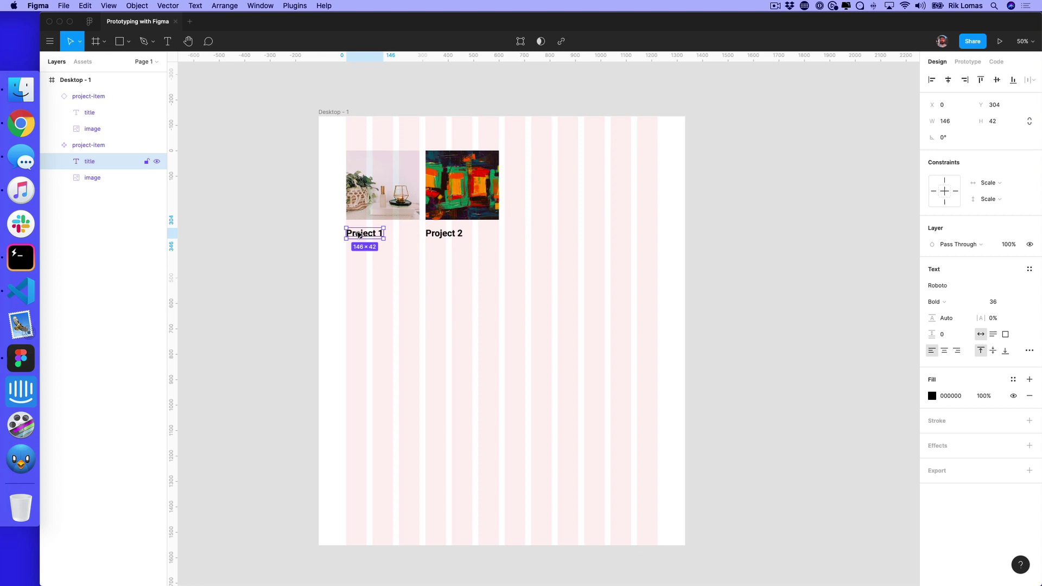
{"action": "left_click", "coordinate": [372, 216]}
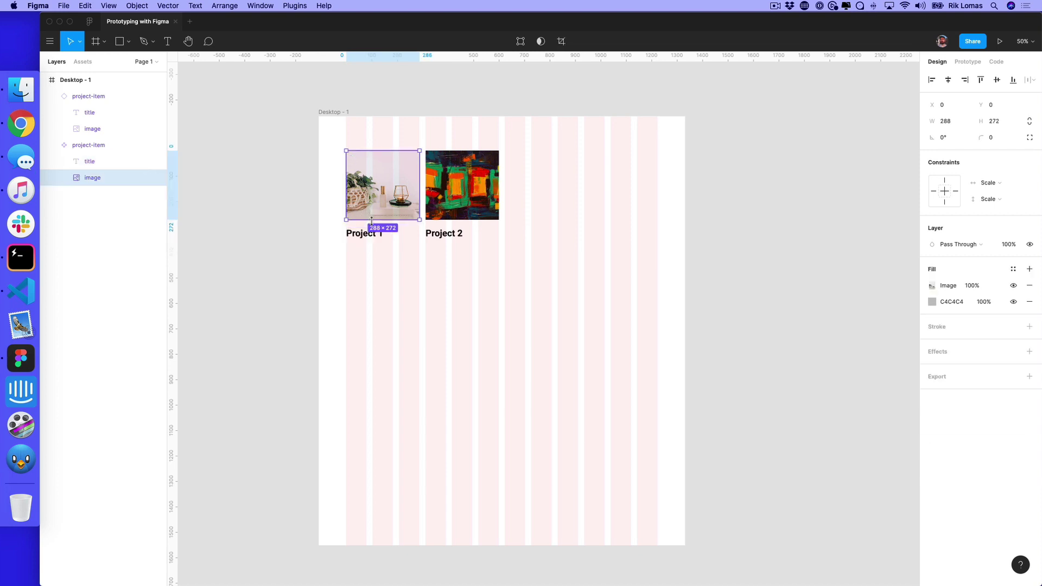
{"action": "mouse_move", "coordinate": [372, 220]}
{"action": "left_mouse_down"}
{"action": "mouse_move", "coordinate": [371, 244]}
{"action": "mouse_move", "coordinate": [370, 224]}
{"action": "left_mouse_up"}
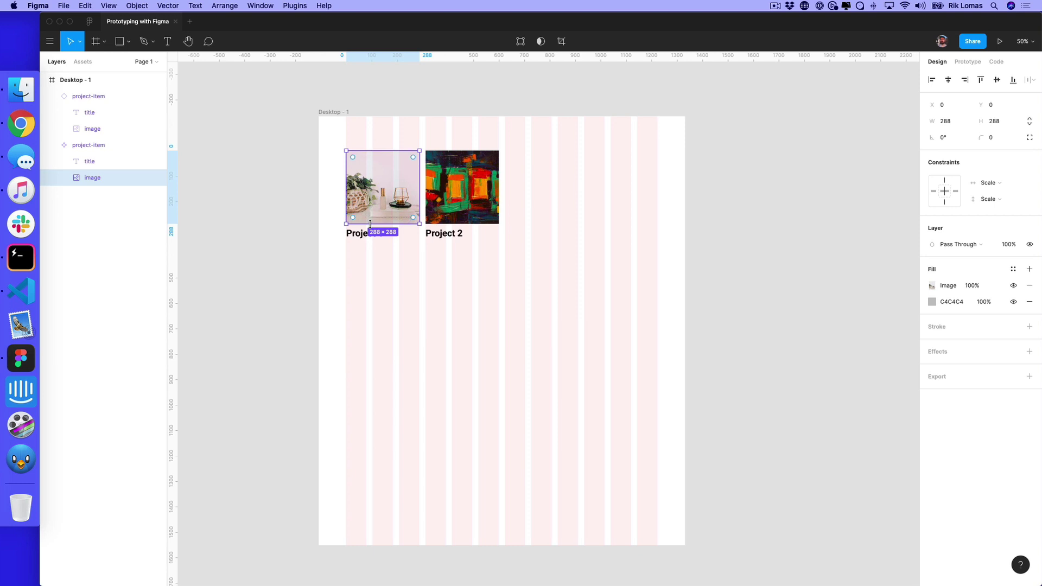
{"action": "left_click", "coordinate": [386, 253]}
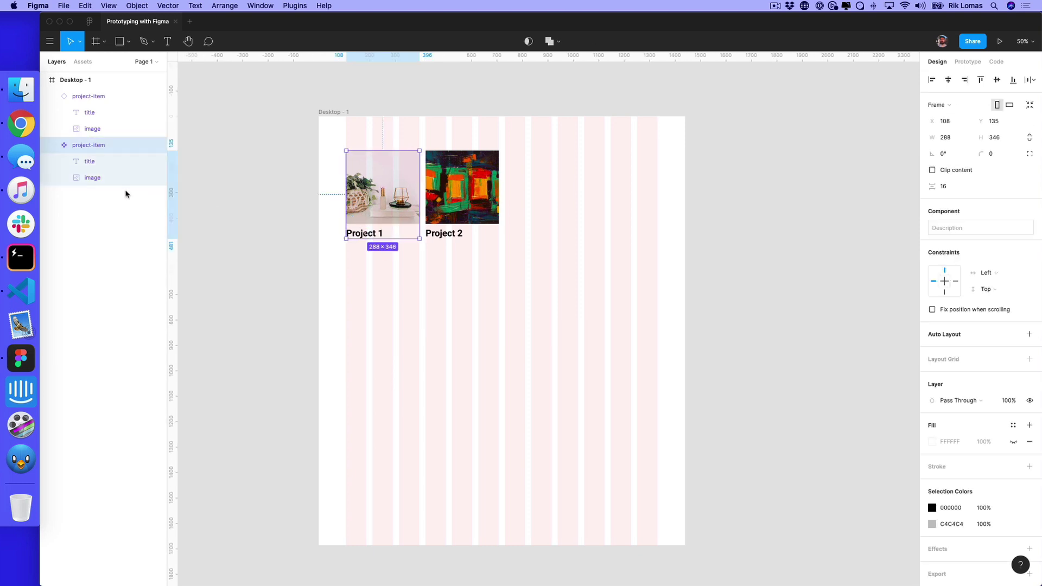
{"action": "left_click", "coordinate": [102, 163]}
{"action": "left_click_drag", "start_coordinate": [376, 233], "coordinate": [375, 240]}
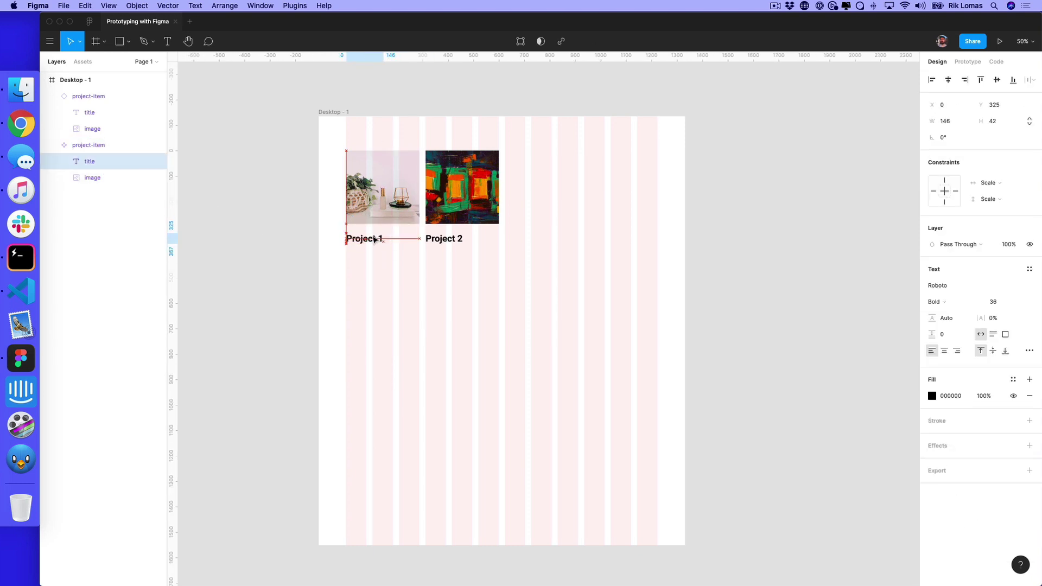
{"action": "key", "text": "shift+Up"}
{"action": "key", "text": "Up"}
{"action": "key", "text": "Up"}
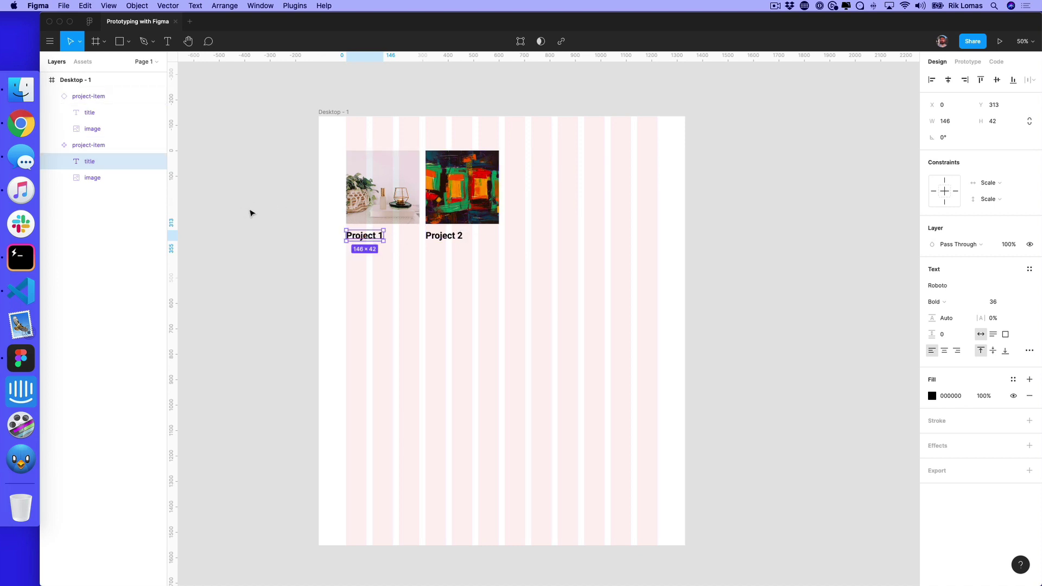
Add a 'Design' text layer inside the project-item component, directly under the title
{"action": "left_click", "coordinate": [167, 47]}
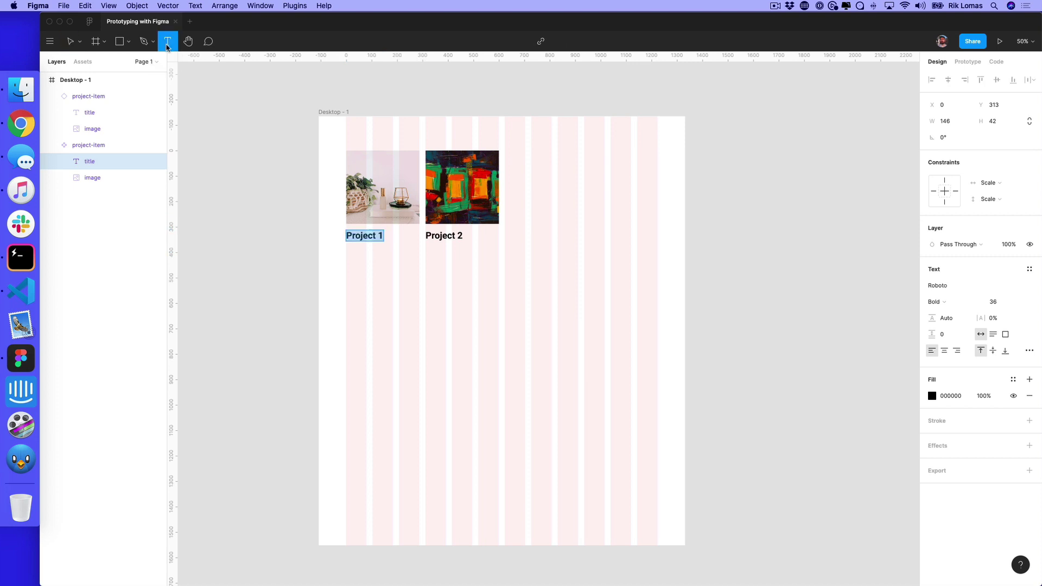
{"action": "left_click", "coordinate": [369, 260]}
{"action": "left_click_drag", "start_coordinate": [93, 144], "coordinate": [96, 173]}
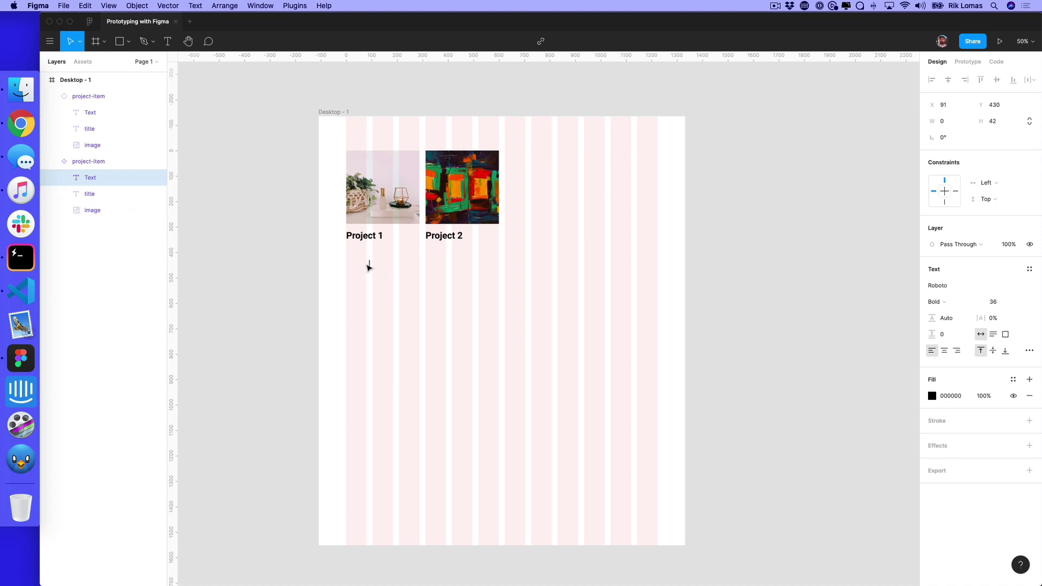
{"action": "type", "text": "Design"}
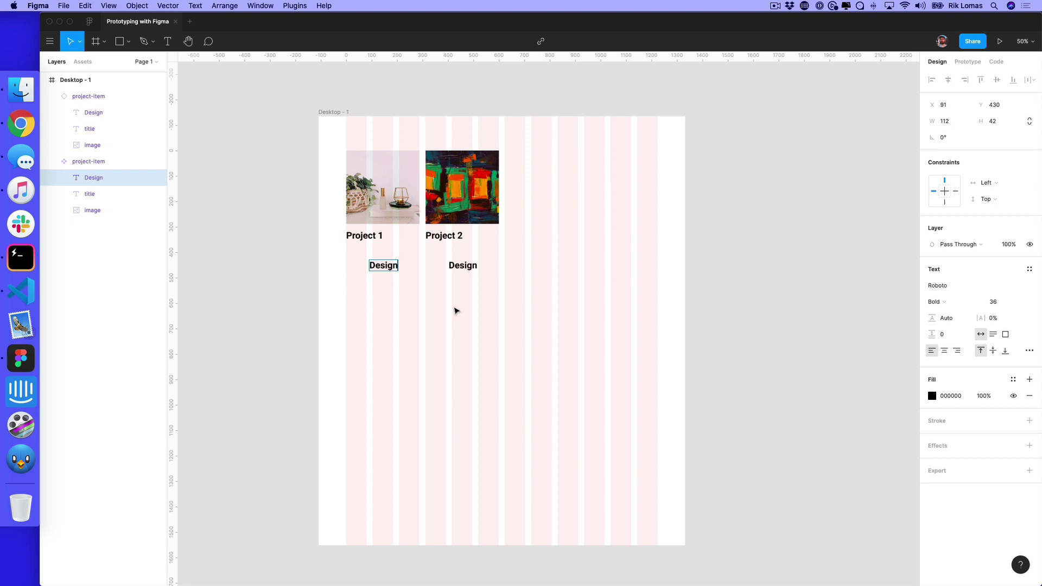
{"action": "left_click_drag", "start_coordinate": [380, 267], "coordinate": [357, 251]}
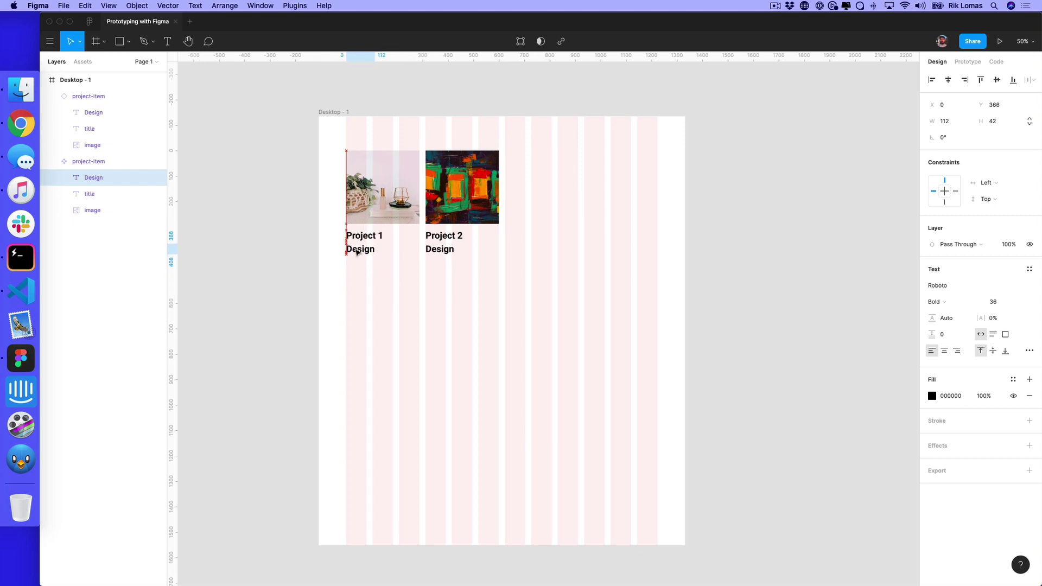
Style the Design label in Regular weight at size 24
{"action": "left_click", "coordinate": [1021, 304]}
{"action": "left_click", "coordinate": [1005, 277]}
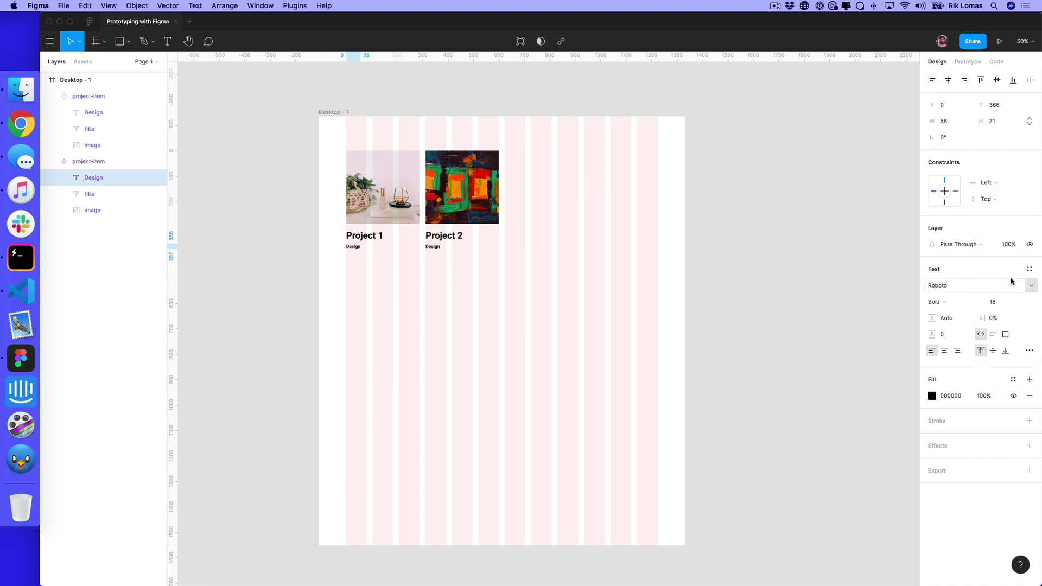
{"action": "left_click", "coordinate": [958, 301]}
{"action": "left_click", "coordinate": [955, 278]}
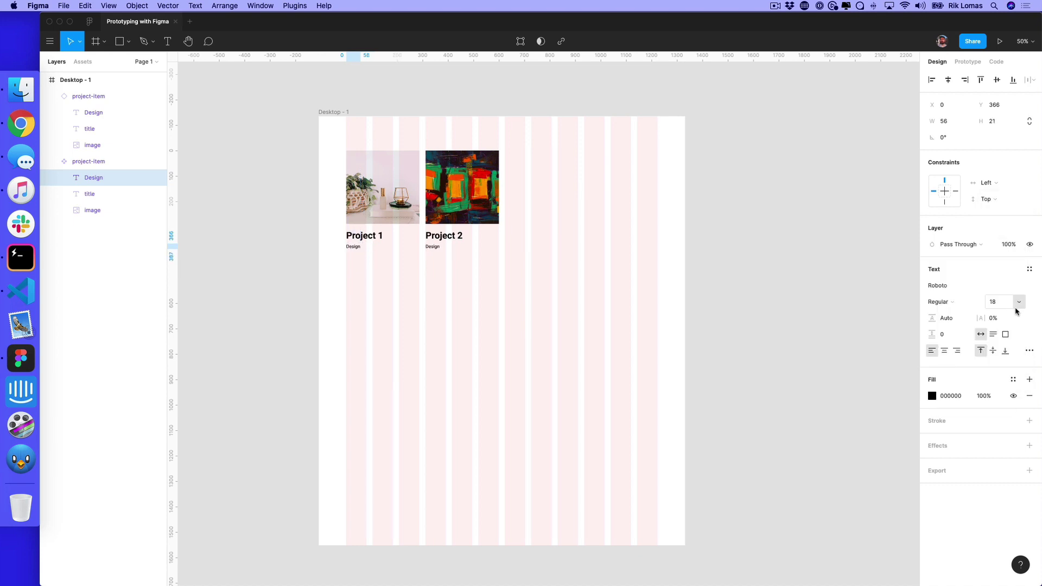
{"action": "left_click", "coordinate": [1019, 305]}
{"action": "left_click", "coordinate": [1016, 313]}
{"action": "left_click", "coordinate": [1018, 305]}
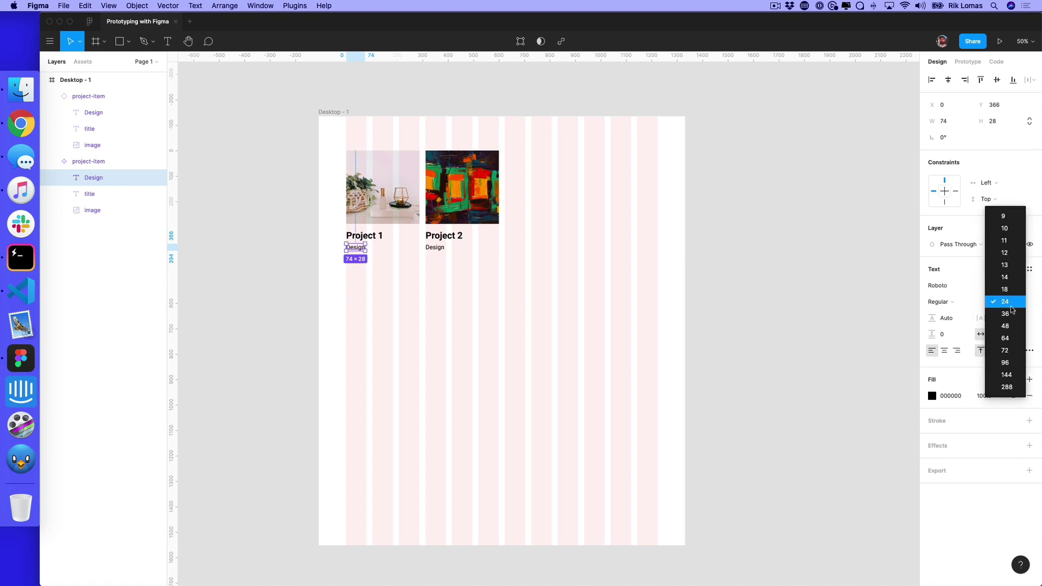
{"action": "left_click", "coordinate": [782, 302]}
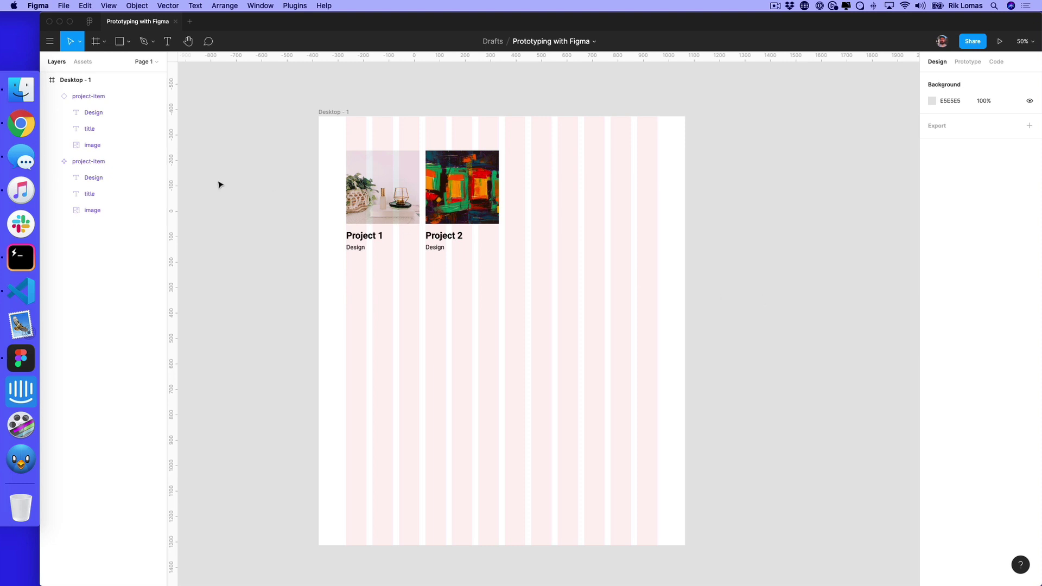
Paste a third project-item instance and place it at X 732 right of Project 2
{"action": "left_click", "coordinate": [105, 164]}
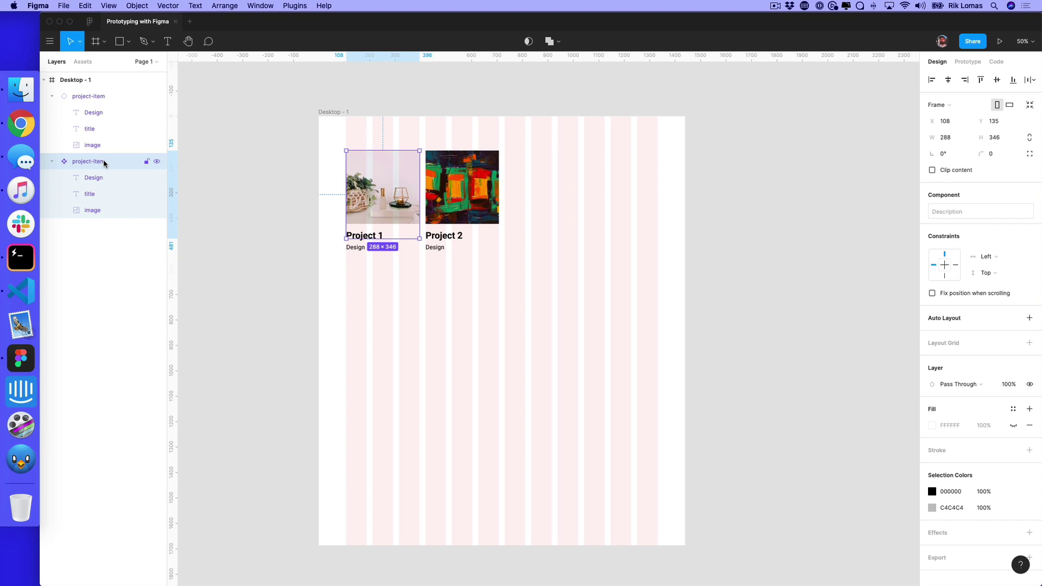
{"action": "key", "text": "super+v"}
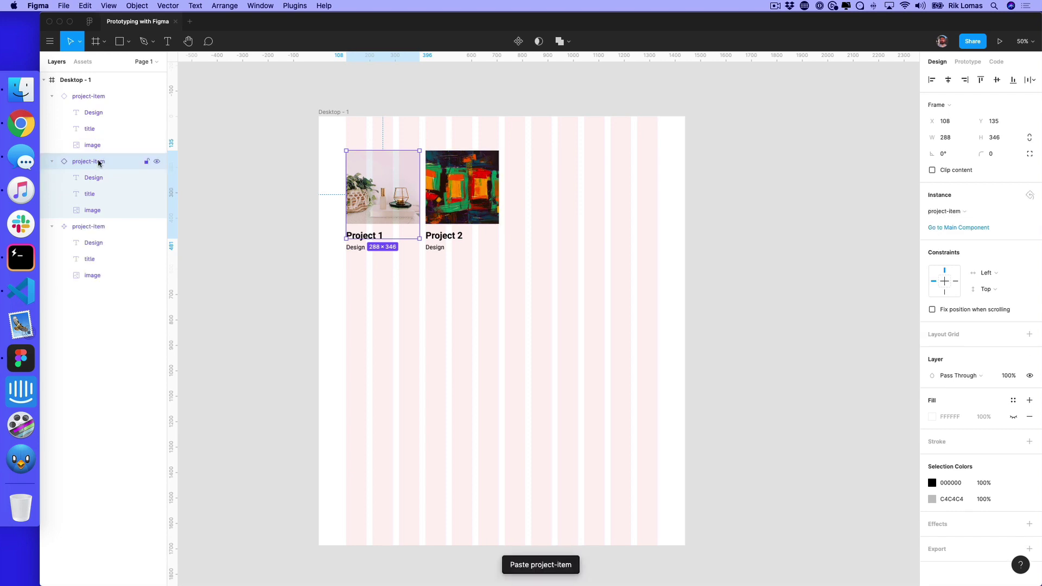
{"action": "left_click_drag", "start_coordinate": [366, 203], "coordinate": [518, 203]}
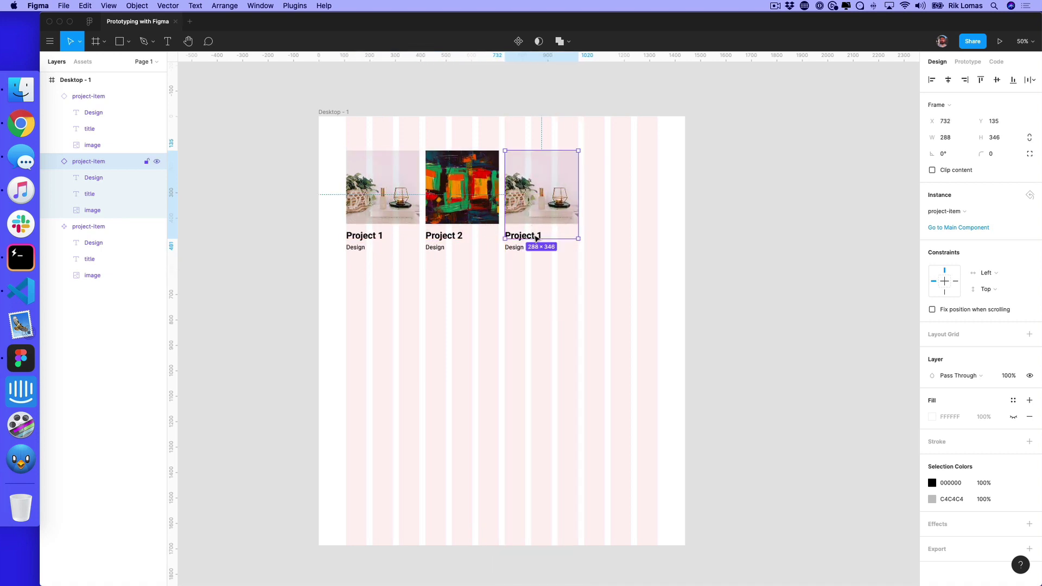
Fill Project 2's image with a new random Unsplash photo of an owl
{"action": "left_click", "coordinate": [89, 145]}
{"action": "left_click", "coordinate": [293, 6]}
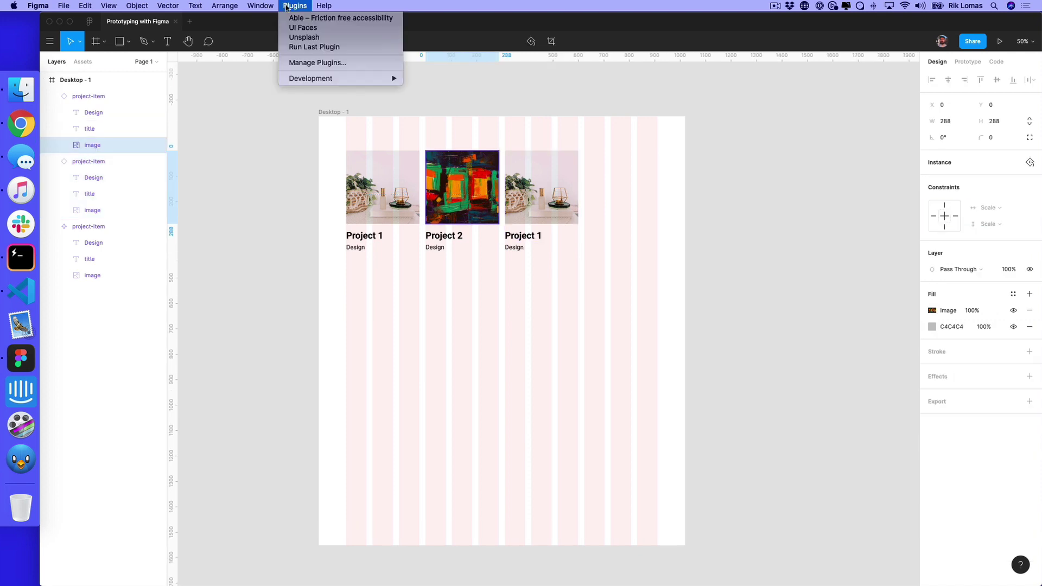
{"action": "left_click", "coordinate": [298, 38]}
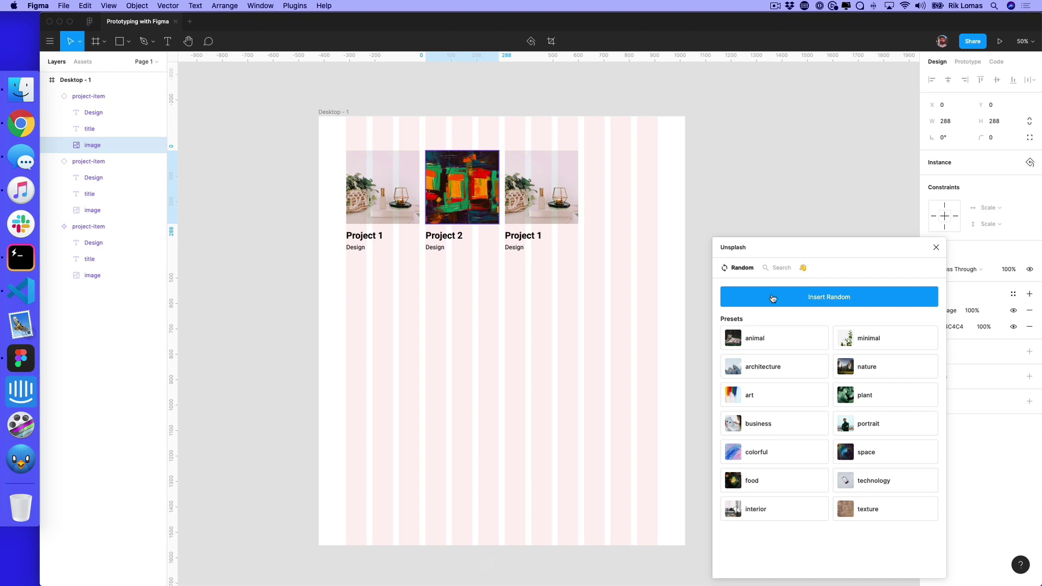
{"action": "left_click", "coordinate": [773, 299]}
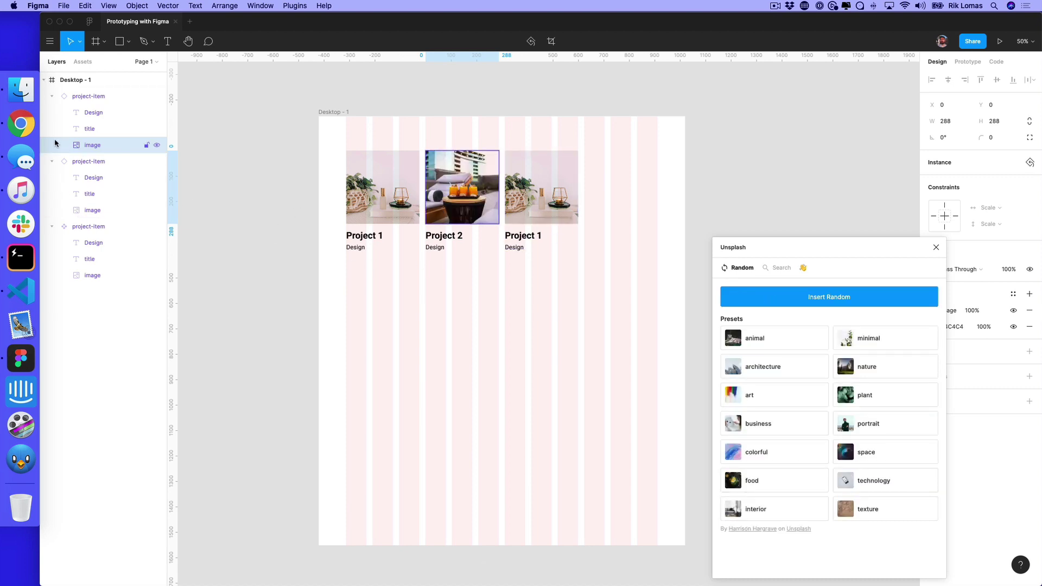
{"action": "left_click", "coordinate": [60, 162]}
{"action": "left_click", "coordinate": [72, 92]}
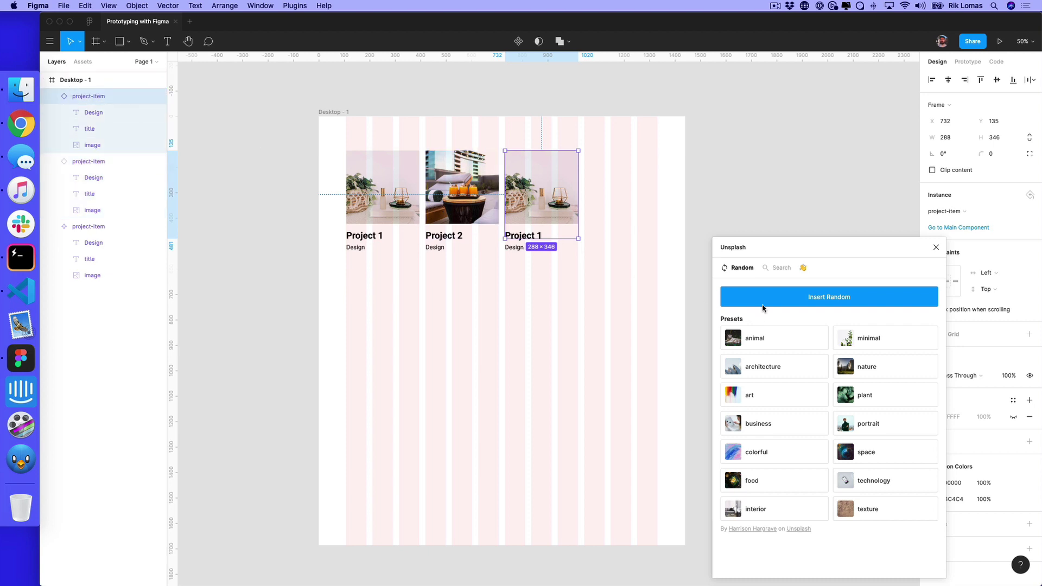
{"action": "left_click", "coordinate": [106, 210]}
{"action": "left_click", "coordinate": [782, 296]}
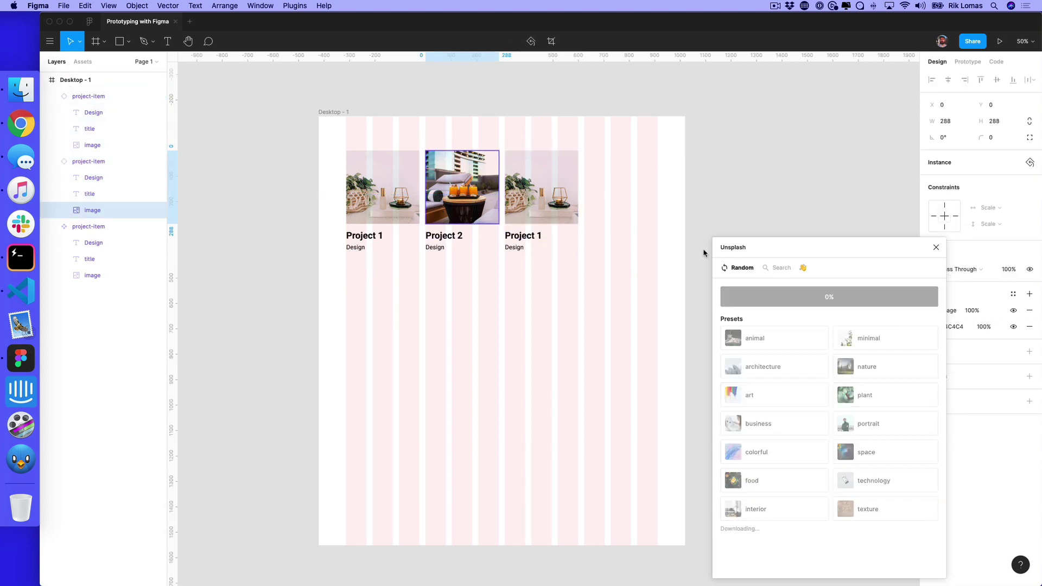
Fill the third card's image with a random Unsplash photo of a bookshelf-lined room
{"action": "left_click", "coordinate": [80, 145]}
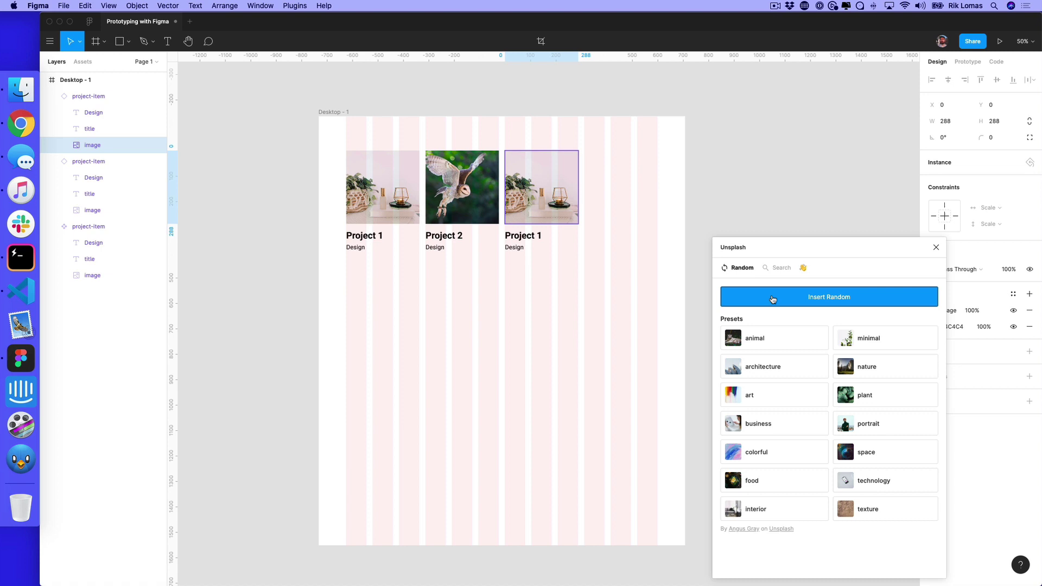
{"action": "left_click", "coordinate": [771, 297]}
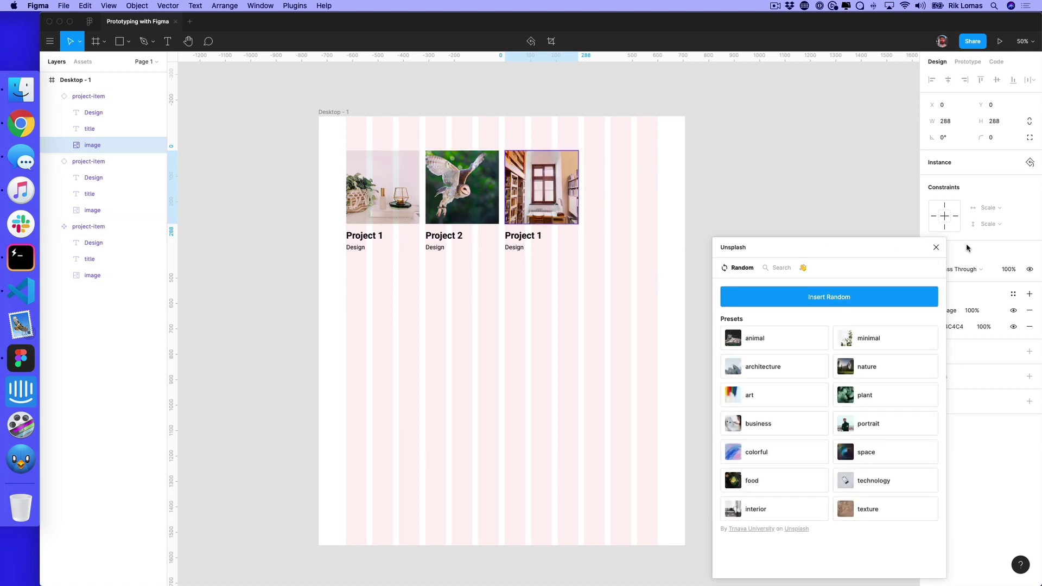
{"action": "left_click", "coordinate": [935, 247]}
Change the third card's title to 'Project 3'
{"action": "double_click", "coordinate": [537, 235]}
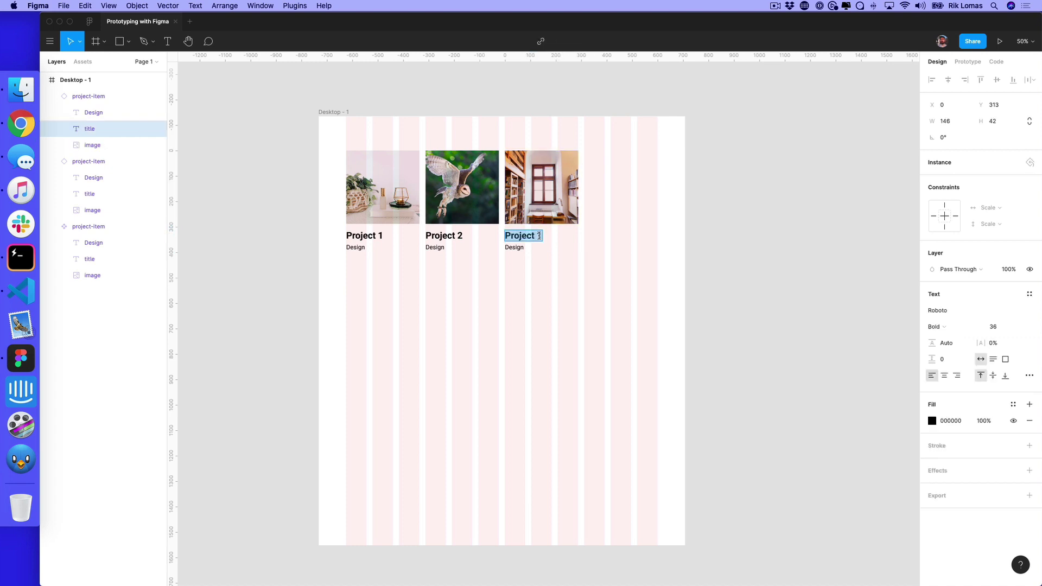
{"action": "left_click", "coordinate": [539, 235]}
{"action": "key", "text": "BackSpace"}
{"action": "type", "text": "3"}
{"action": "key", "text": "Escape"}
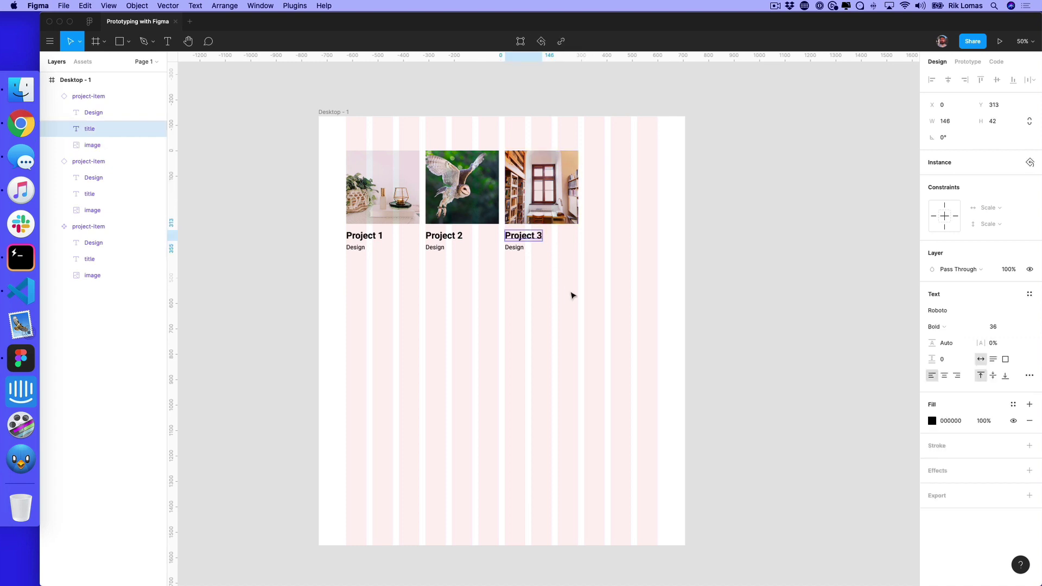
{"action": "left_click", "coordinate": [591, 300]}
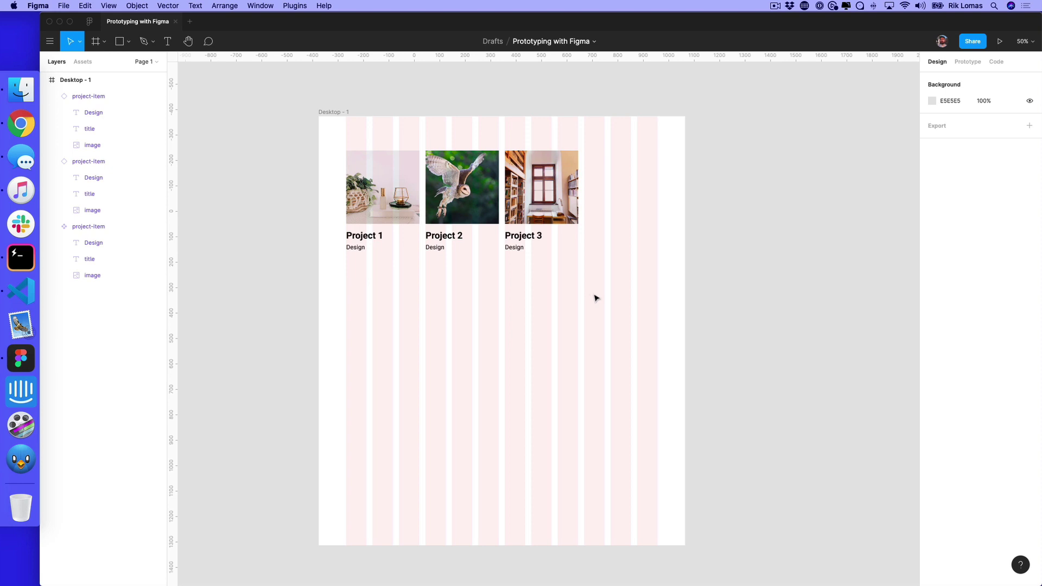
Rename the main component's Design text layer to category
{"action": "left_click", "coordinate": [102, 265]}
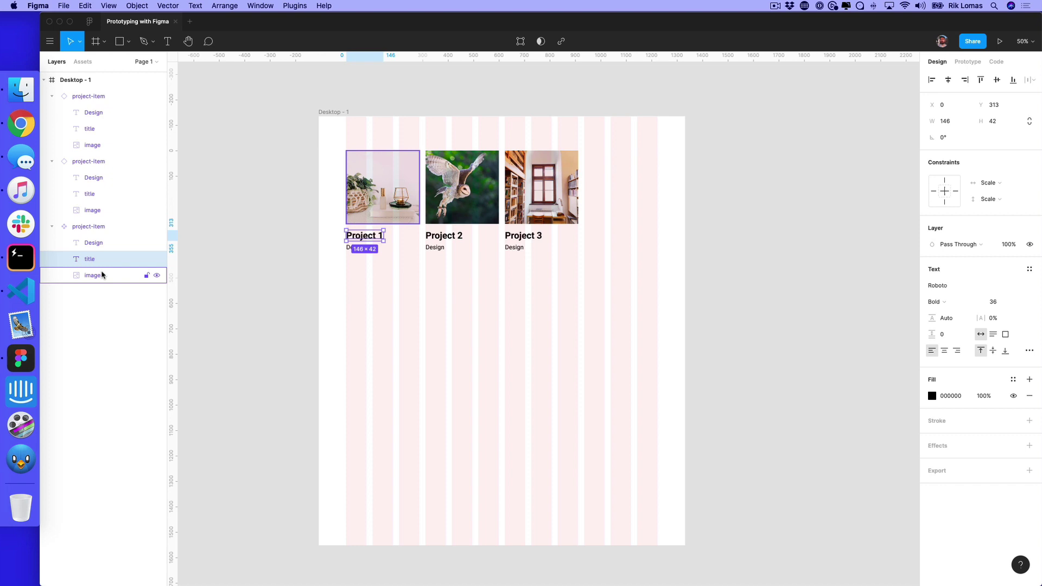
{"action": "double_click", "coordinate": [101, 248]}
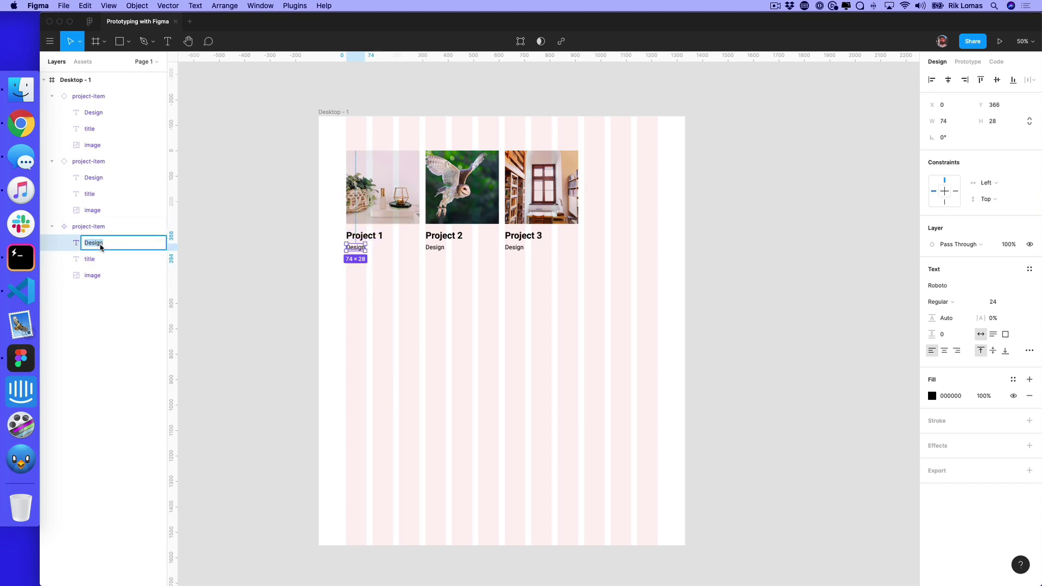
{"action": "type", "text": "category"}
{"action": "key", "text": "Return"}
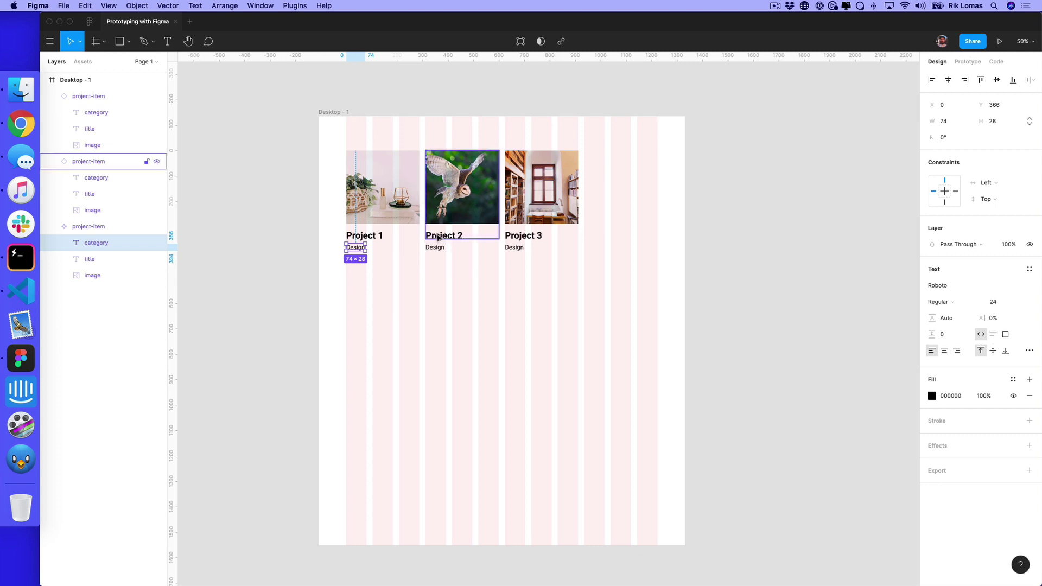
{"action": "left_click", "coordinate": [110, 199]}
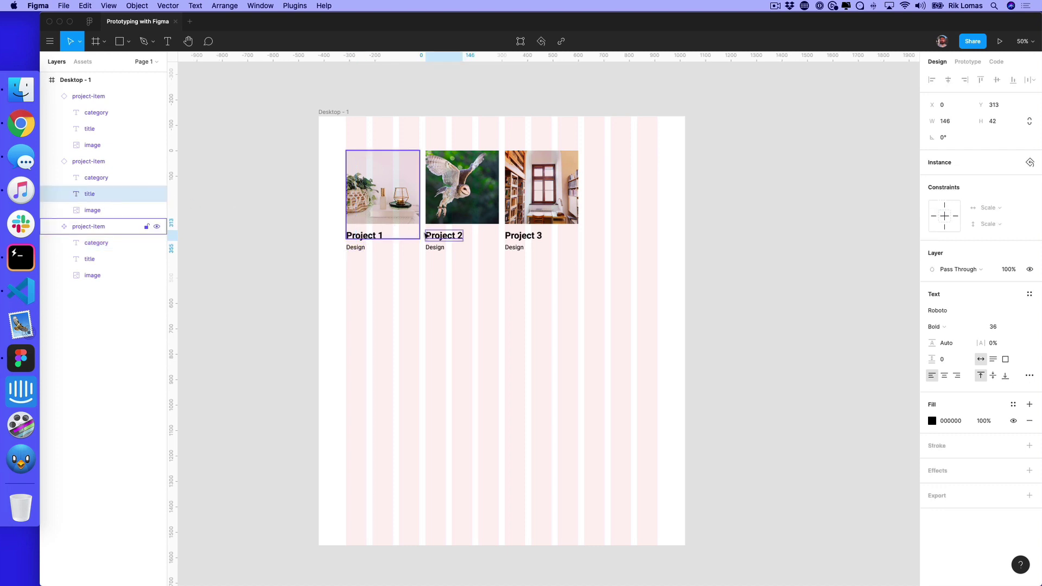
Append ' has a really long title' to the second card's Project 2 title
{"action": "double_click", "coordinate": [439, 235]}
{"action": "key", "text": "Right"}
{"action": "type", "text": "has"}
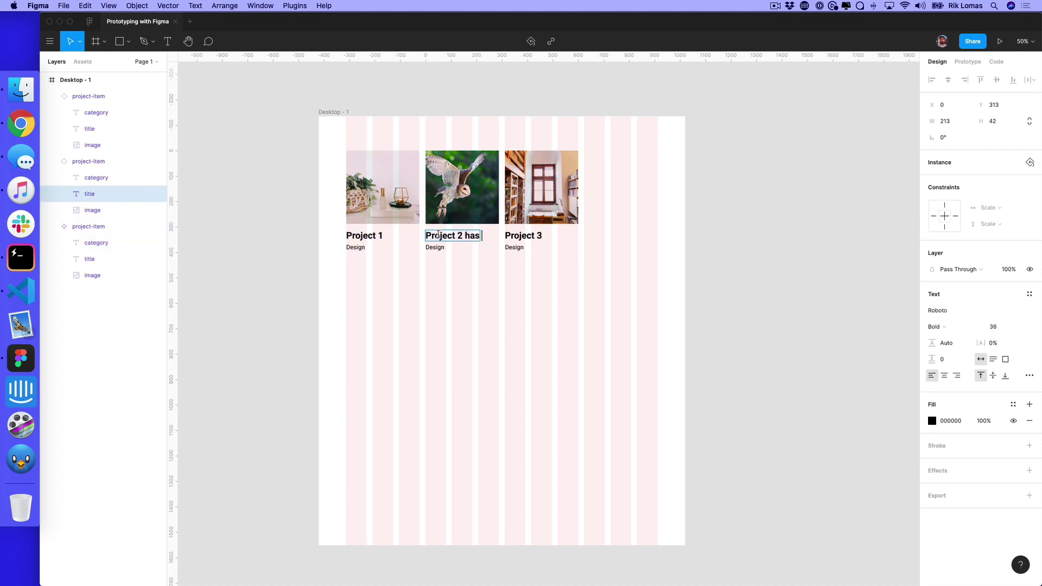
{"action": "type", "text": " a really long title"}
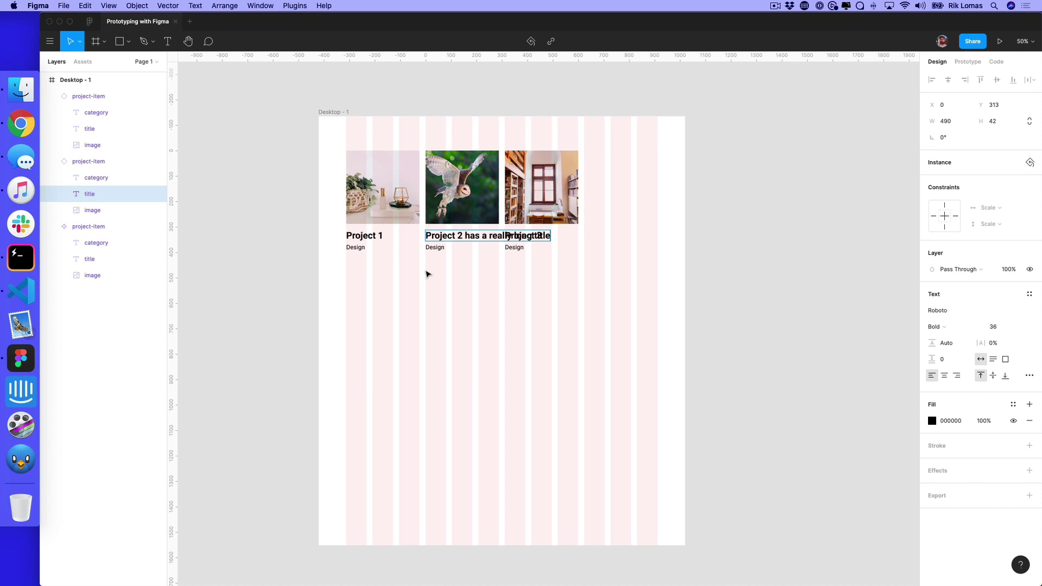
{"action": "key", "text": "Escape"}
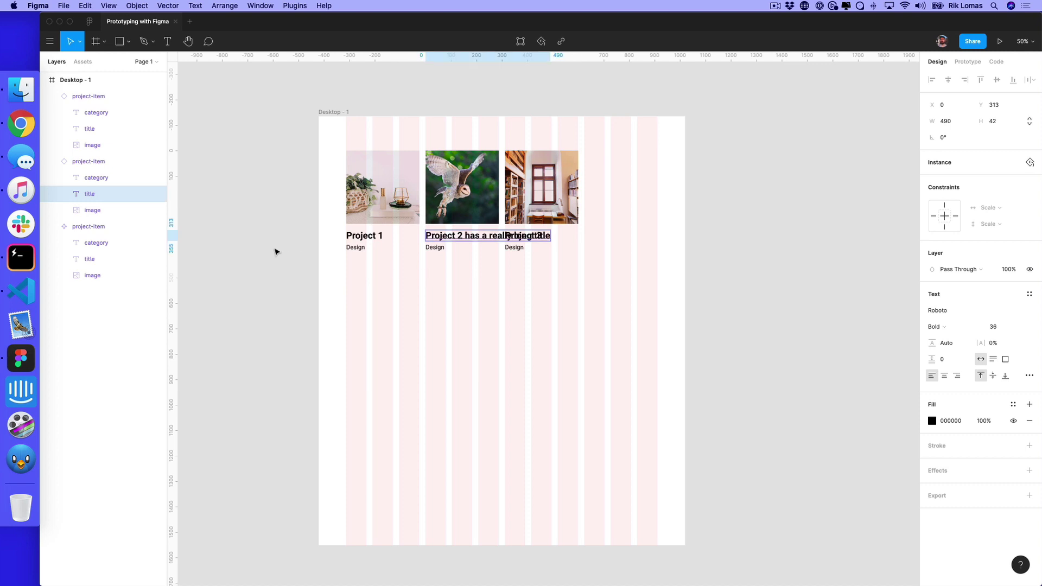
{"action": "left_click", "coordinate": [82, 227]}
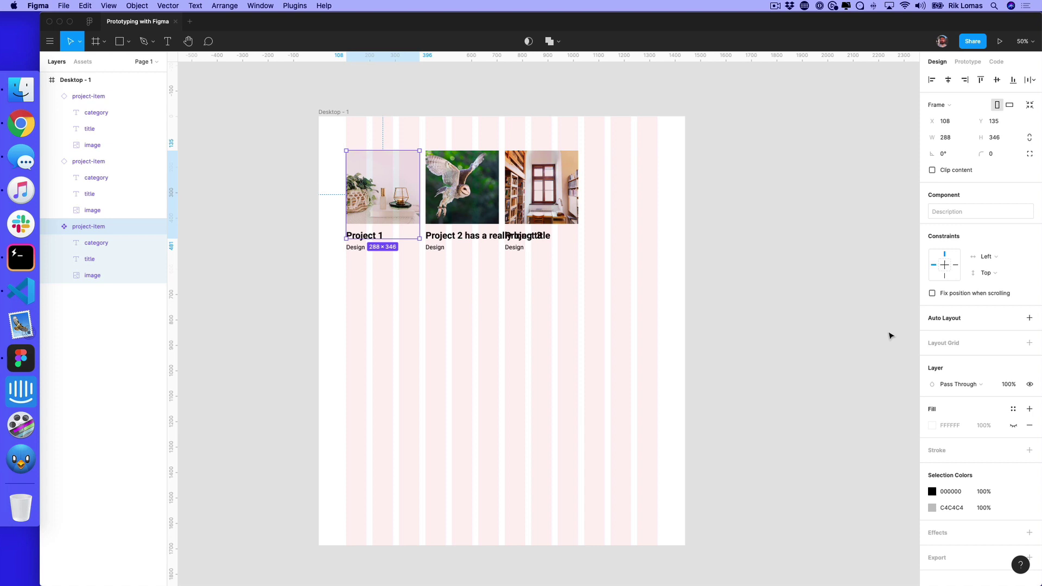
Add a horizontal auto layout to the project-item card and move it below the row
{"action": "left_click", "coordinate": [1029, 319]}
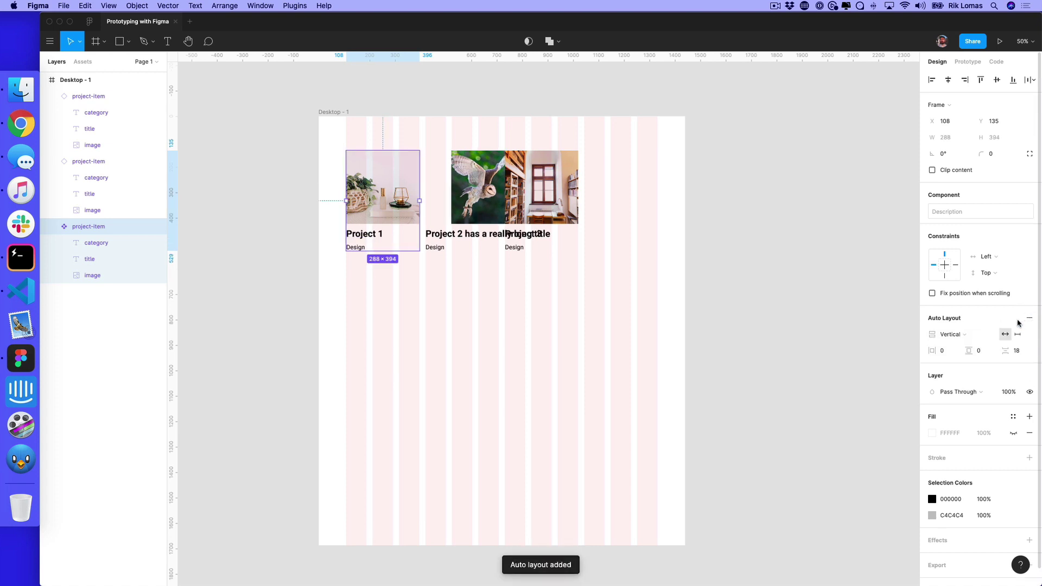
{"action": "left_click", "coordinate": [951, 336]}
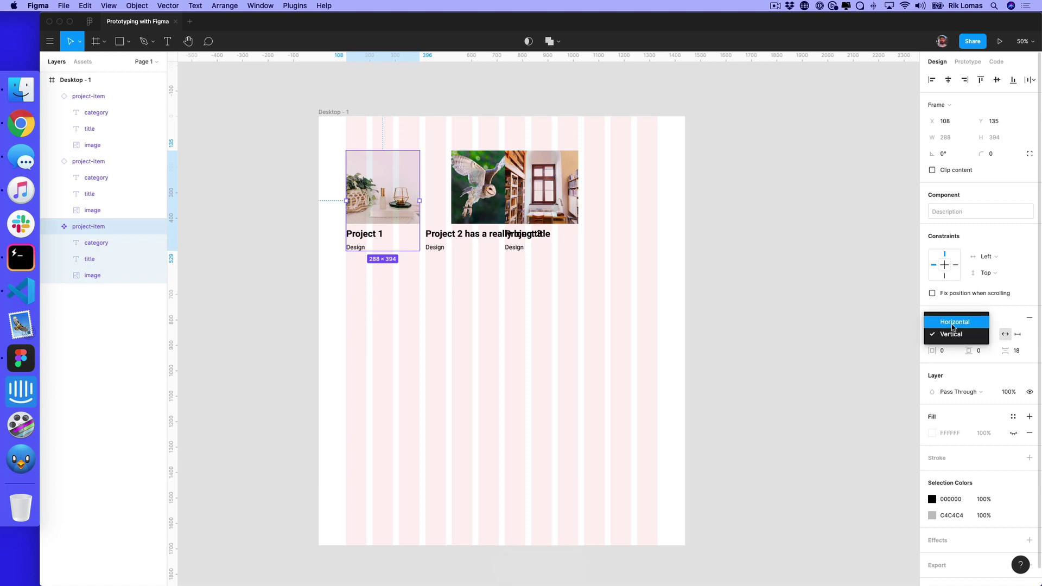
{"action": "left_click", "coordinate": [953, 323]}
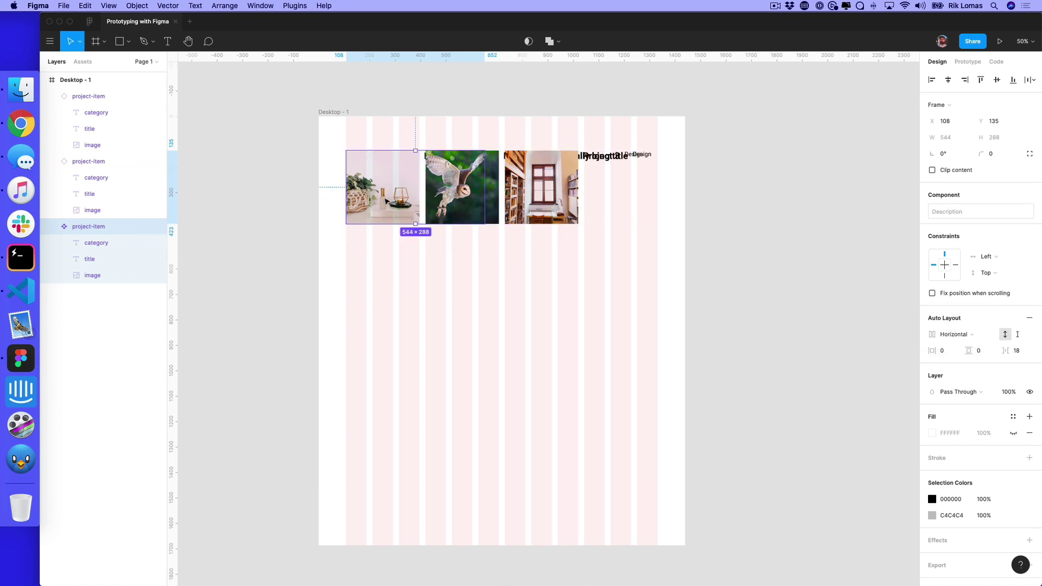
{"action": "left_click_drag", "start_coordinate": [386, 200], "coordinate": [386, 317]}
{"action": "left_click", "coordinate": [93, 278]}
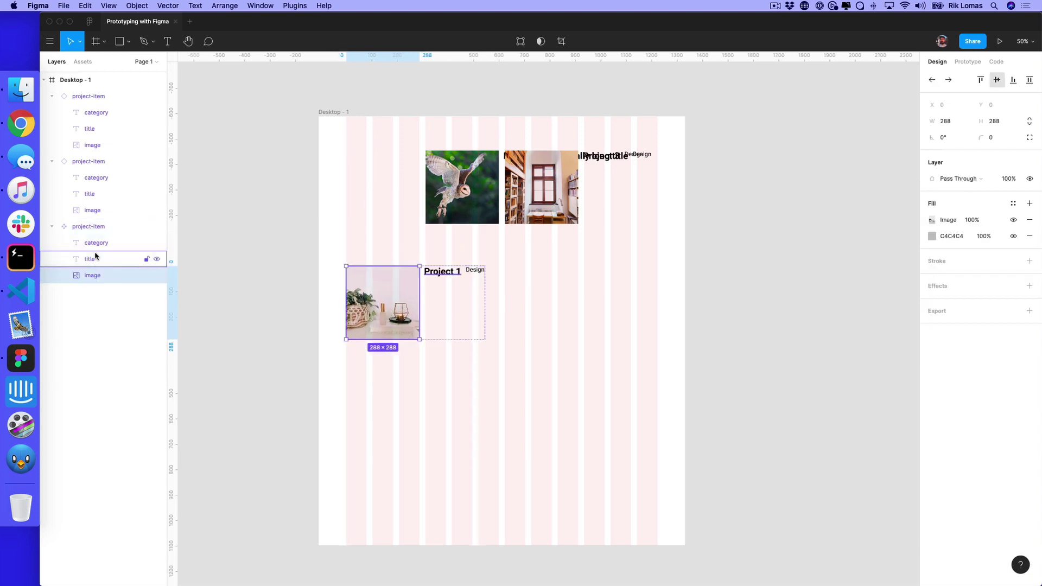
{"action": "left_click", "coordinate": [118, 228]}
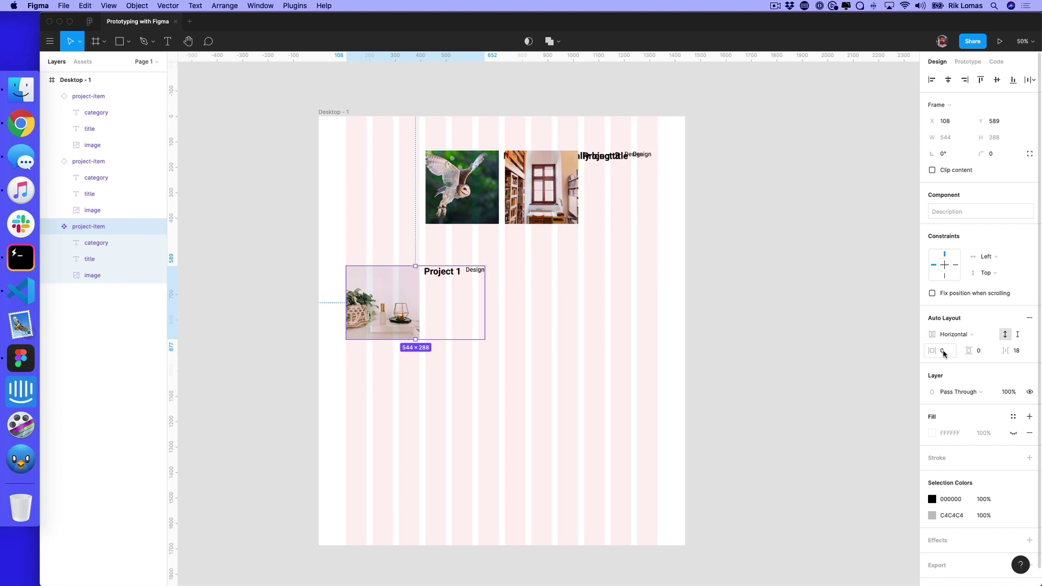
Set the card's item spacing to 32
{"action": "left_click", "coordinate": [1016, 351]}
{"action": "type", "text": "18"}
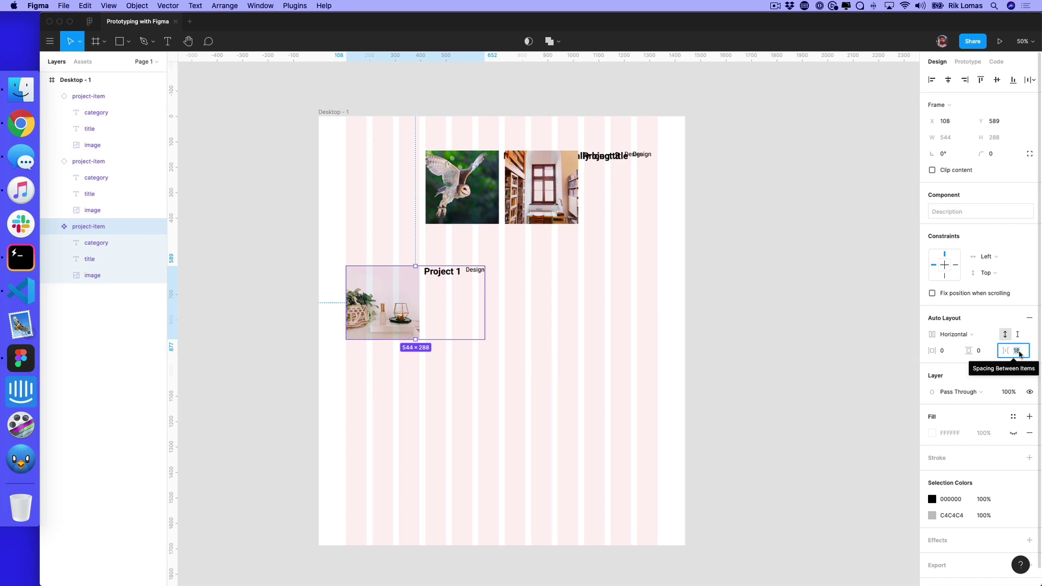
{"action": "type", "text": "24"}
{"action": "key", "text": "Return"}
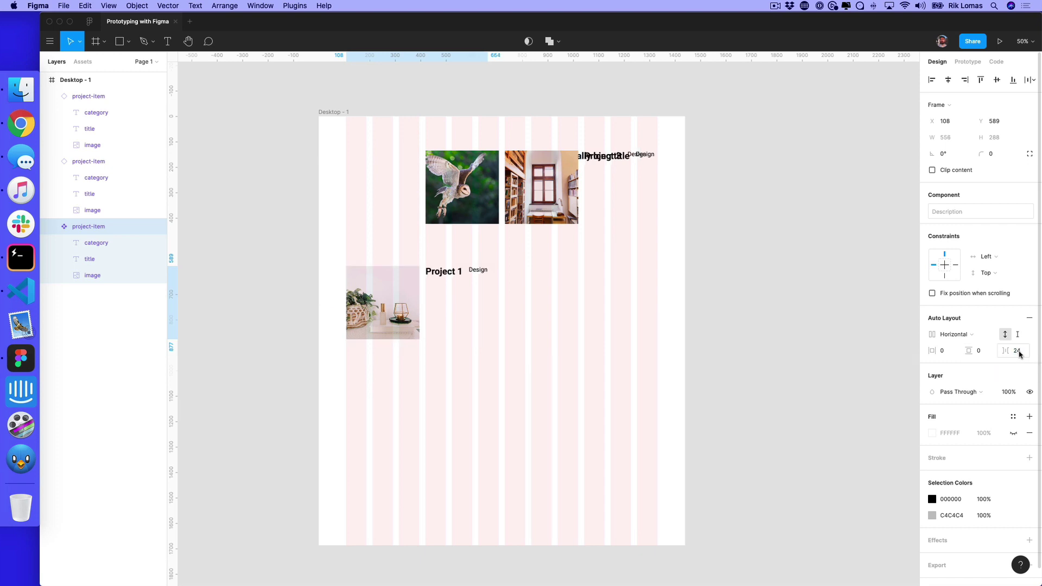
{"action": "left_click", "coordinate": [1016, 350]}
{"action": "type", "text": "324"}
{"action": "key", "text": "Return"}
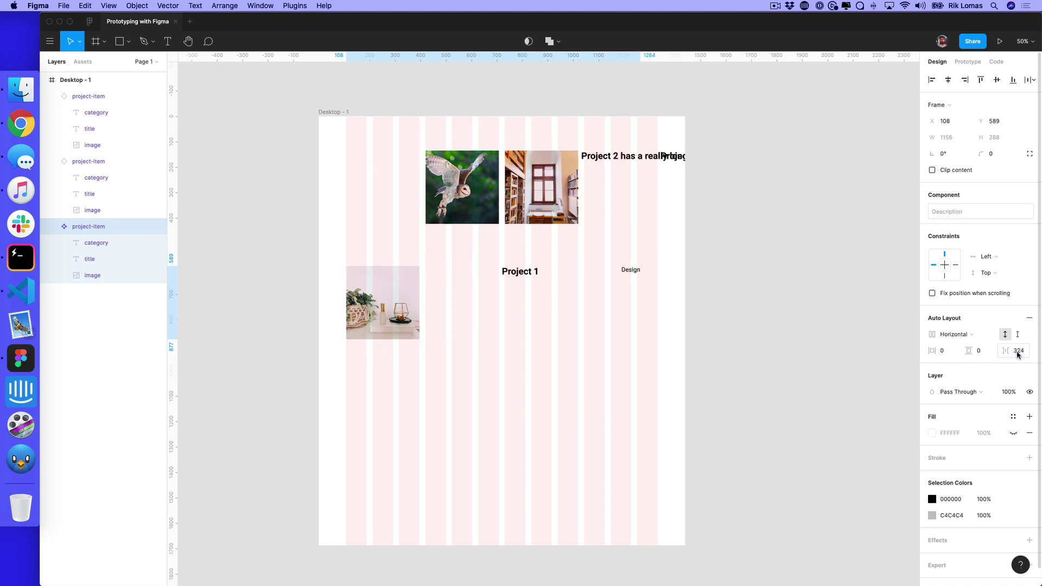
{"action": "left_click", "coordinate": [1017, 352]}
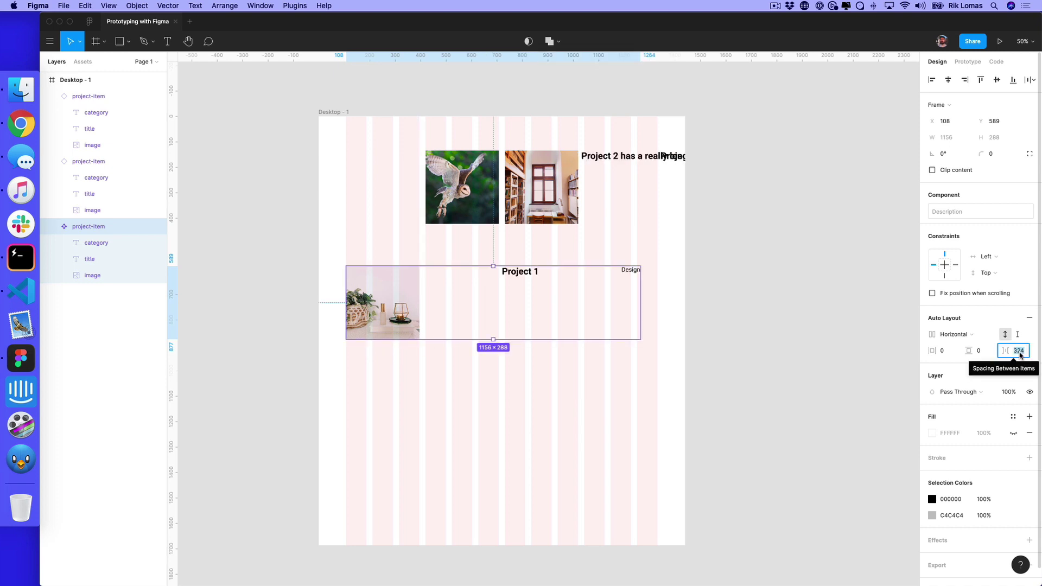
{"action": "type", "text": "3"}
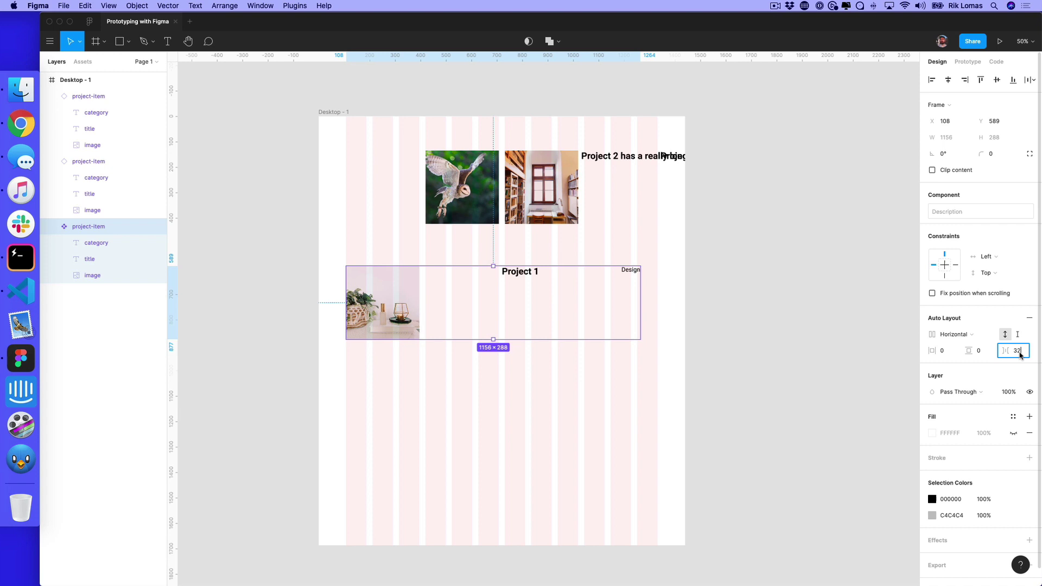
{"action": "type", "text": "2"}
{"action": "key", "text": "Return"}
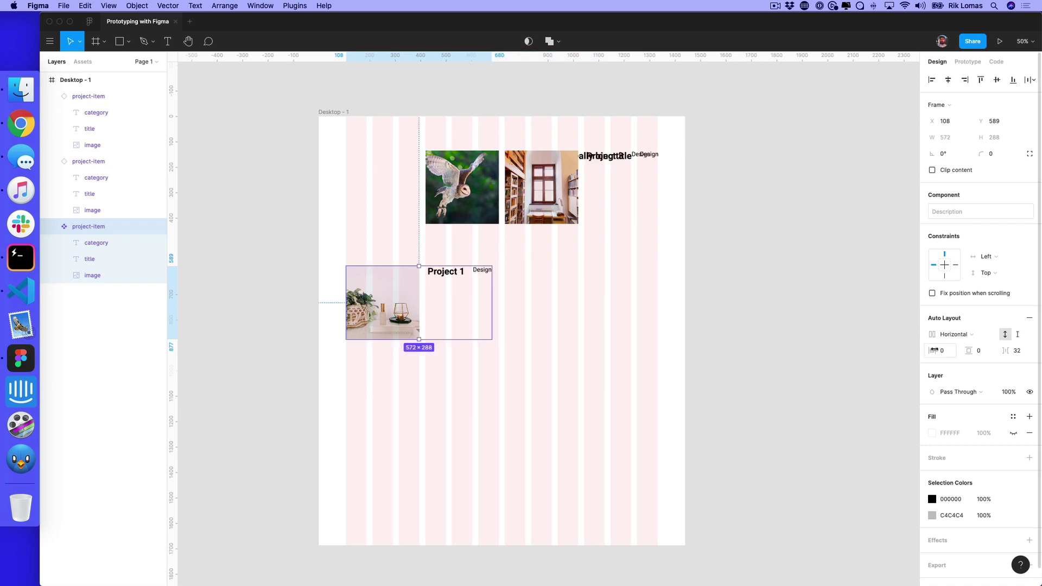
Switch the card's auto layout to vertical and move it back beside Project 2
{"action": "left_click", "coordinate": [953, 334]}
{"action": "left_click", "coordinate": [953, 344]}
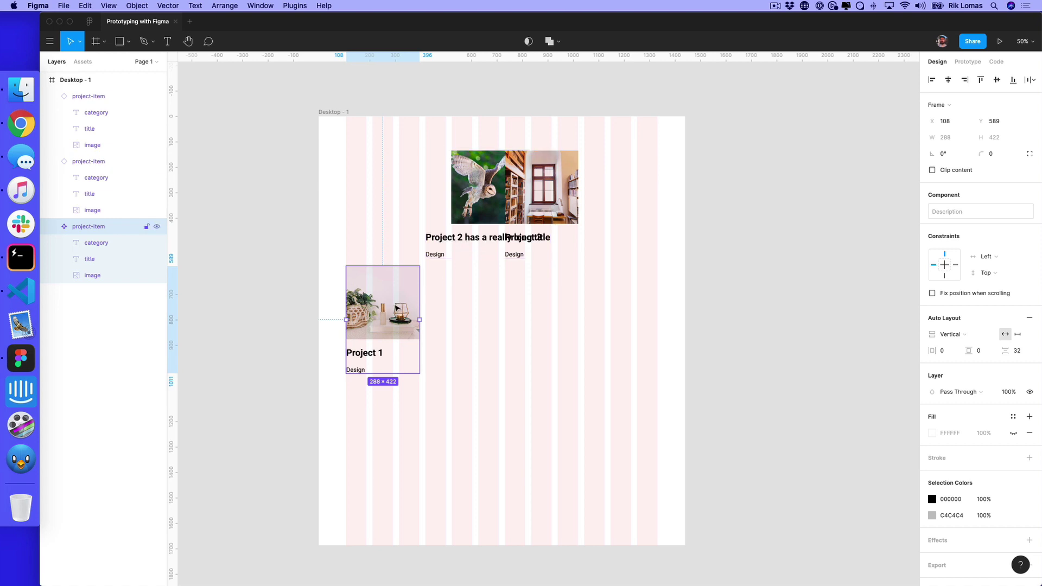
{"action": "left_click_drag", "start_coordinate": [397, 309], "coordinate": [393, 193]}
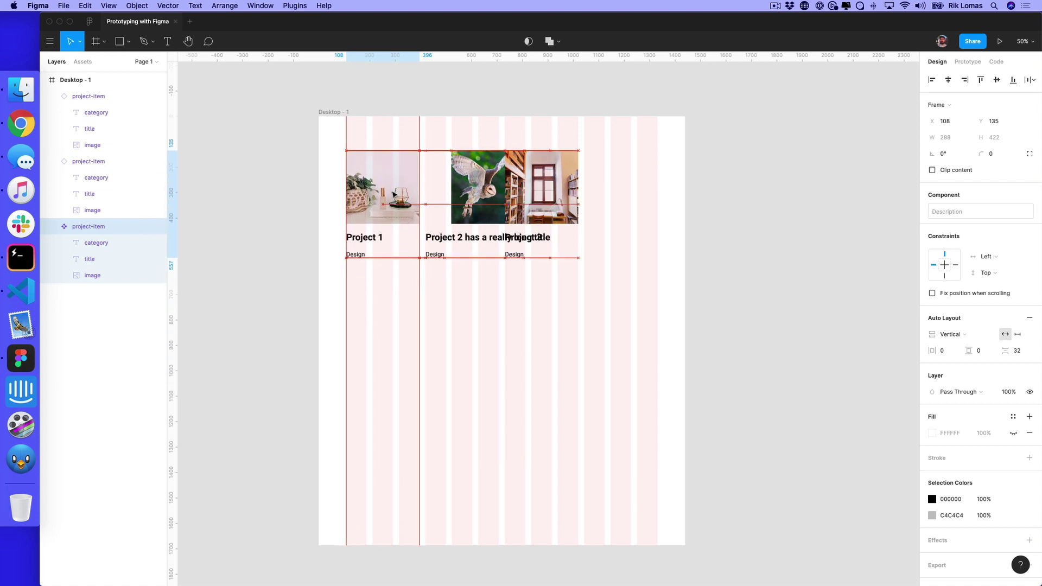
{"action": "left_click", "coordinate": [98, 265]}
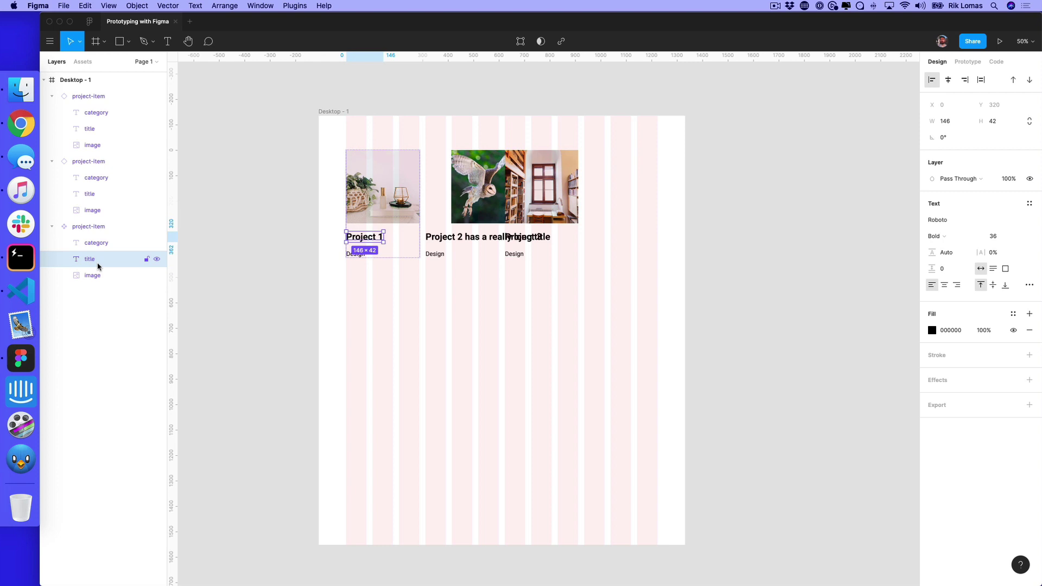
Set titles to Auto Height, stretched left and right, and lengthen Project 3's title to a long one
{"action": "left_click", "coordinate": [992, 270]}
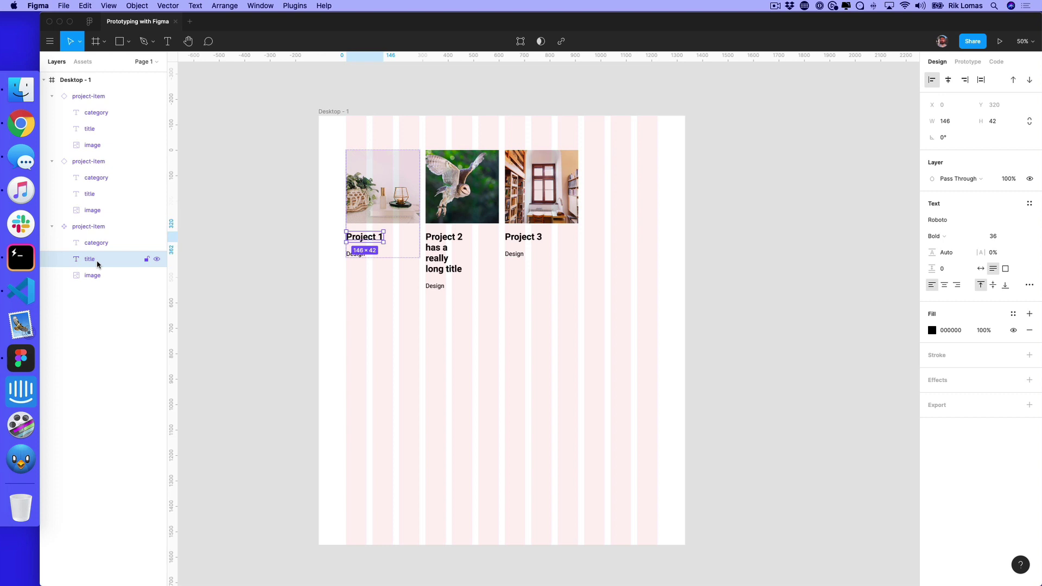
{"action": "left_click", "coordinate": [981, 80]}
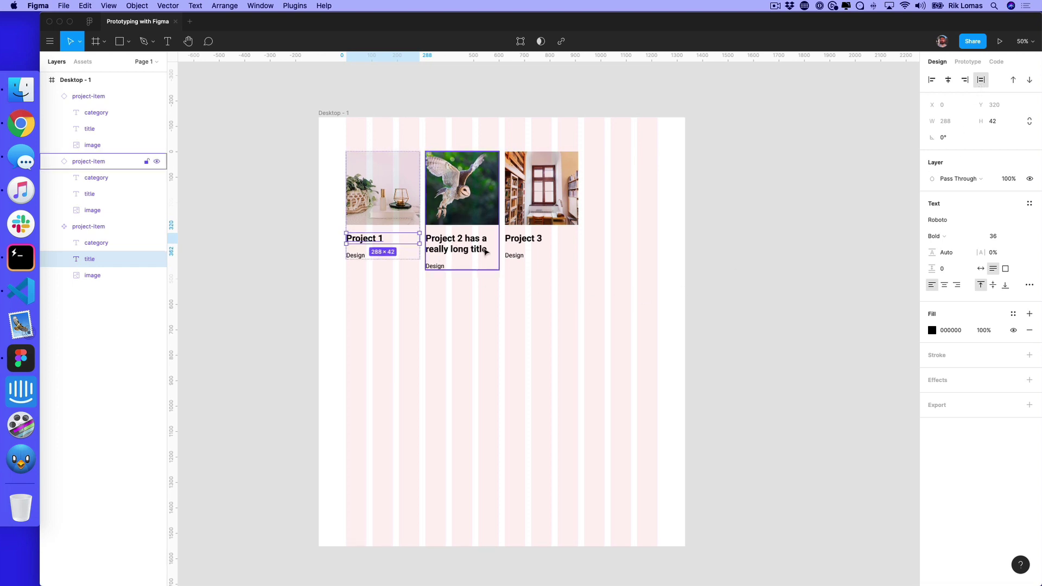
{"action": "left_click", "coordinate": [536, 239]}
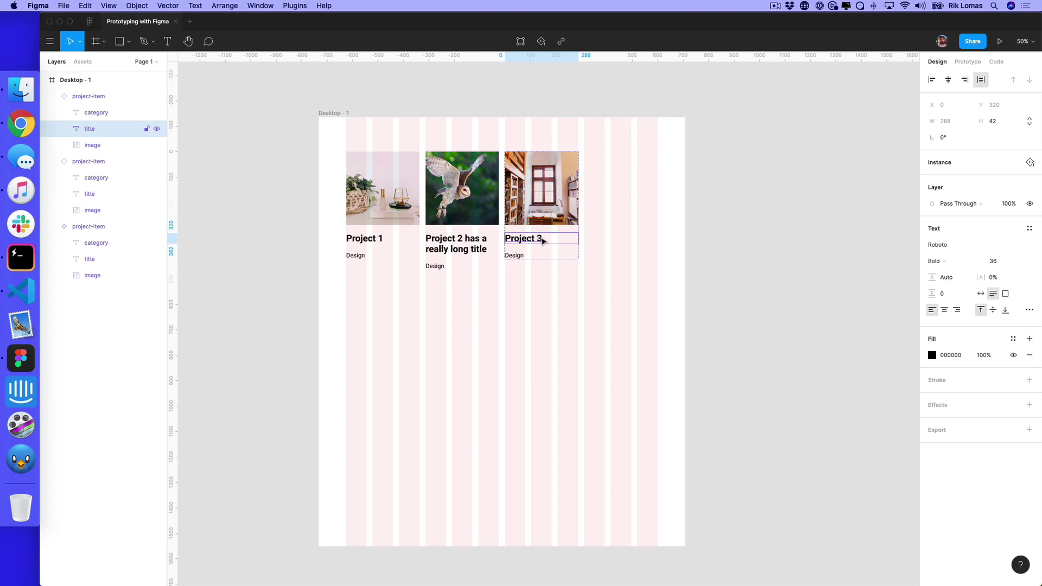
{"action": "double_click", "coordinate": [537, 239]}
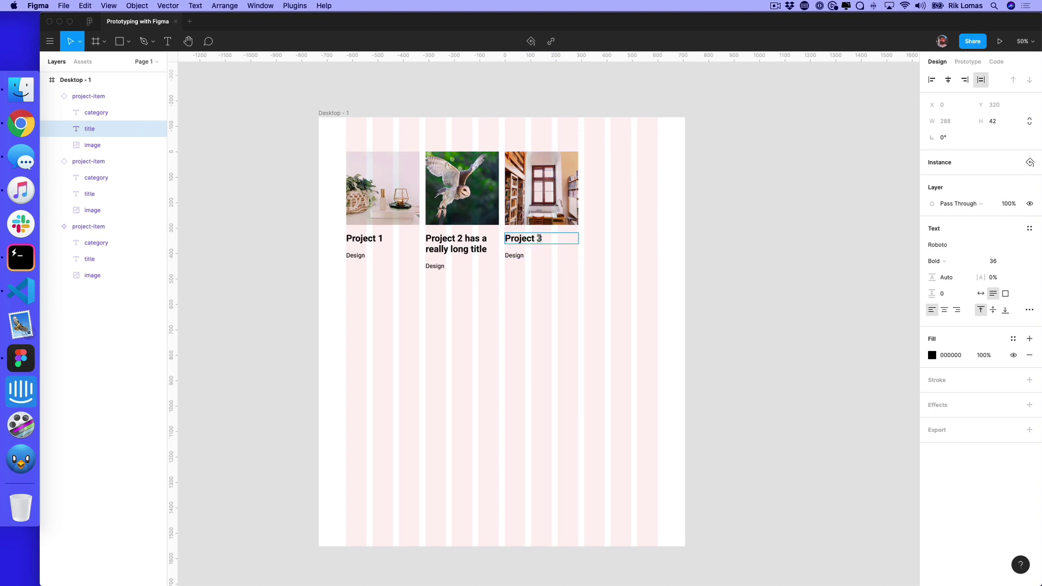
{"action": "type", "text": "has a really"}
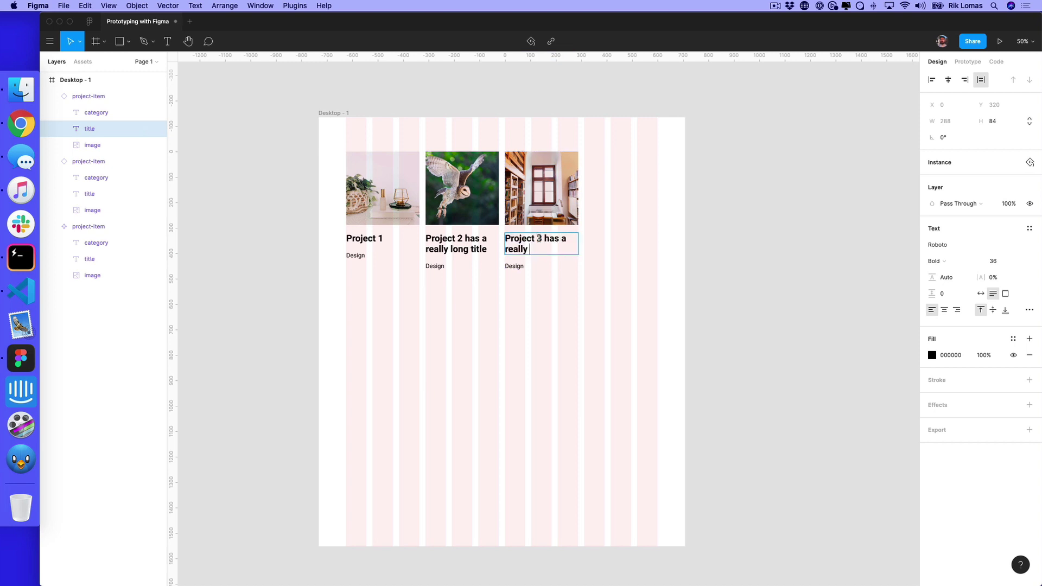
{"action": "type", "text": " long long long title"}
{"action": "key", "text": "Escape"}
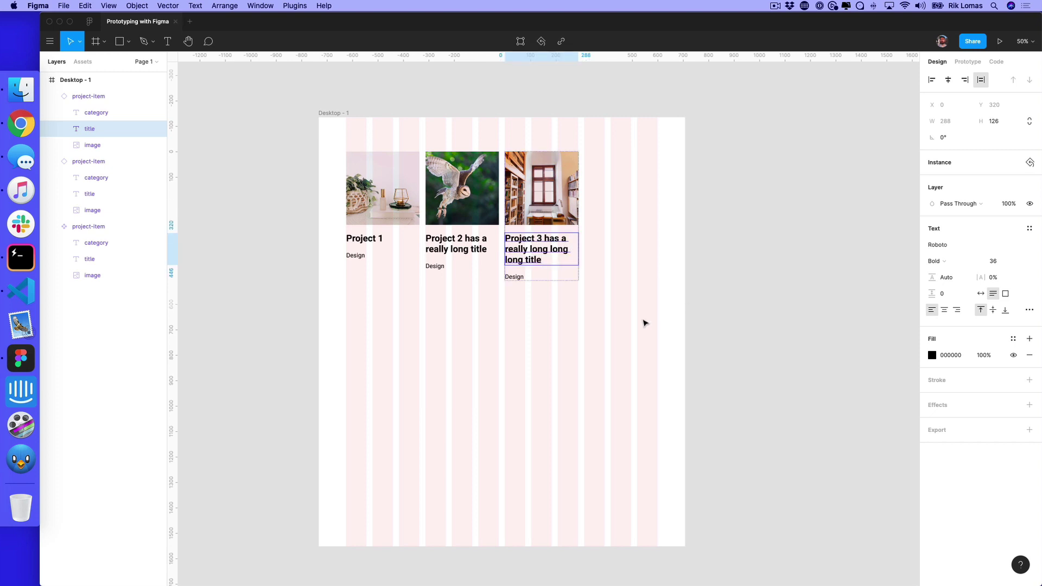
{"action": "left_click", "coordinate": [645, 322]}
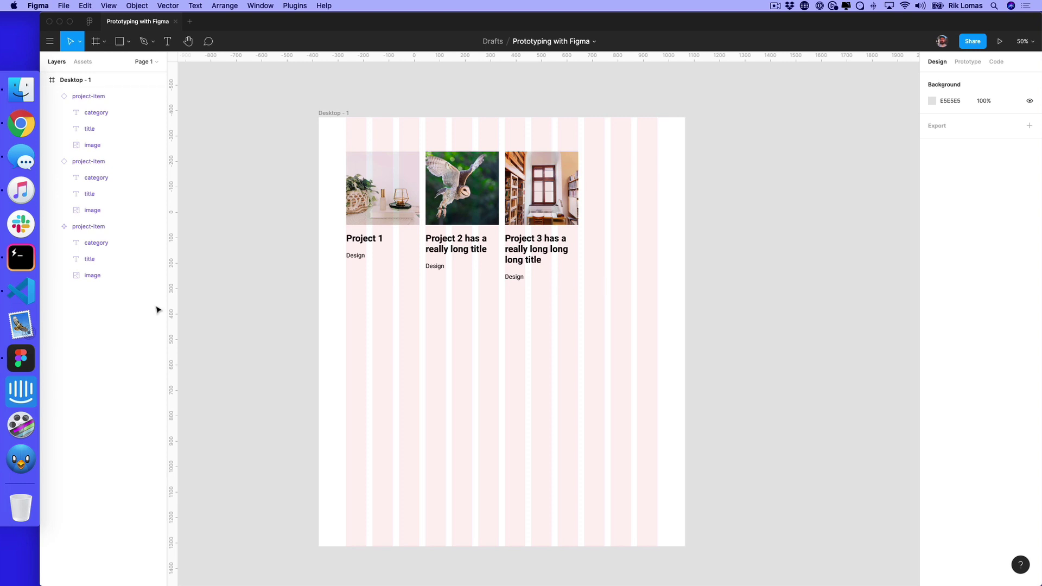
{"action": "left_click", "coordinate": [99, 277]}
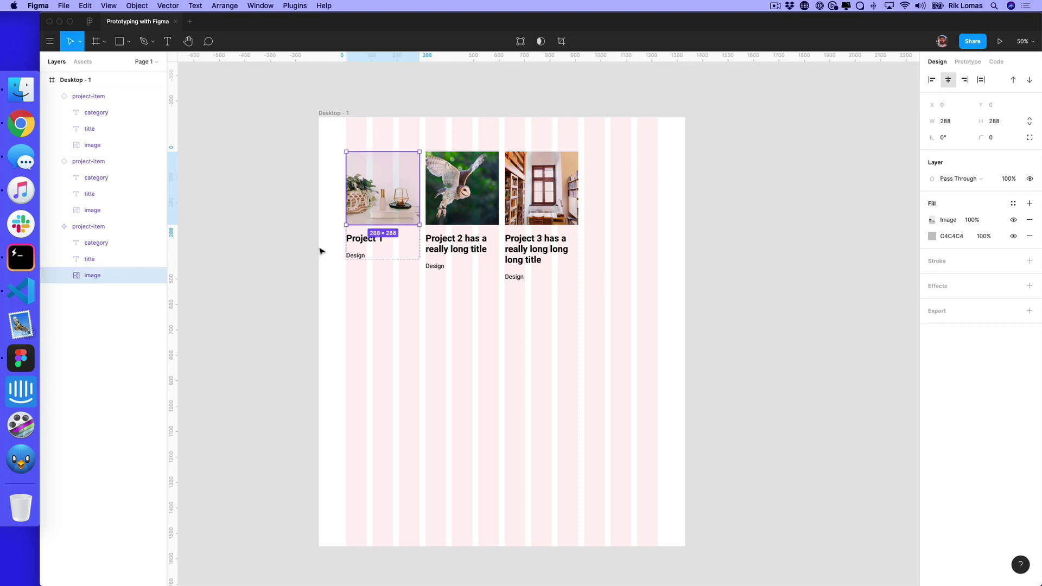
{"action": "mouse_move", "coordinate": [356, 225]}
{"action": "left_mouse_down"}
{"action": "mouse_move", "coordinate": [358, 250]}
{"action": "mouse_move", "coordinate": [358, 224]}
{"action": "left_mouse_up"}
{"action": "left_click", "coordinate": [383, 301]}
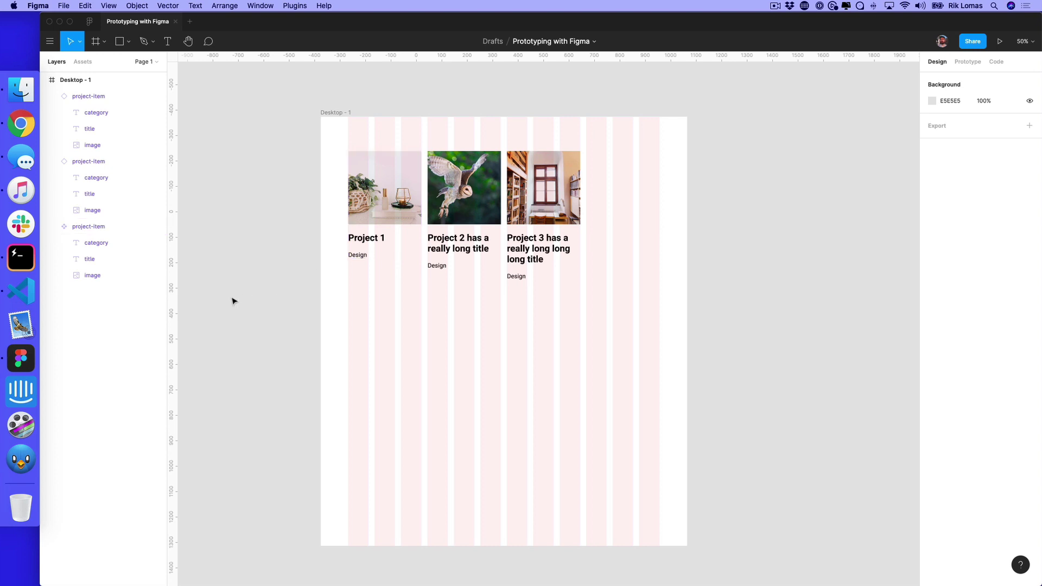
Group the main card's title and category layers into a vertical auto-layout frame
{"action": "left_click", "coordinate": [121, 262]}
{"action": "left_click", "coordinate": [113, 242], "text": "shift"}
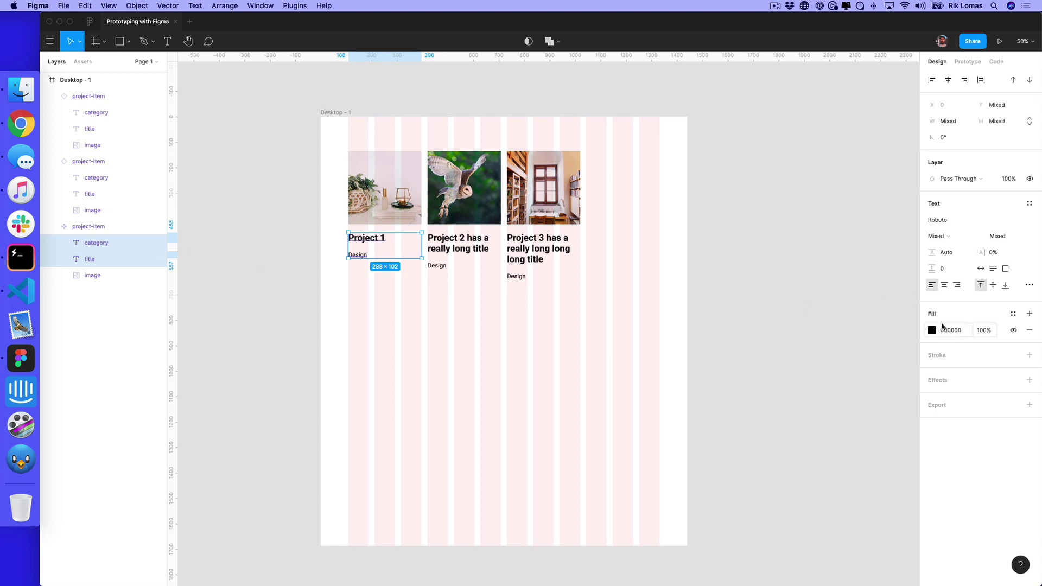
{"action": "right_click", "coordinate": [96, 247]}
{"action": "left_click", "coordinate": [156, 311]}
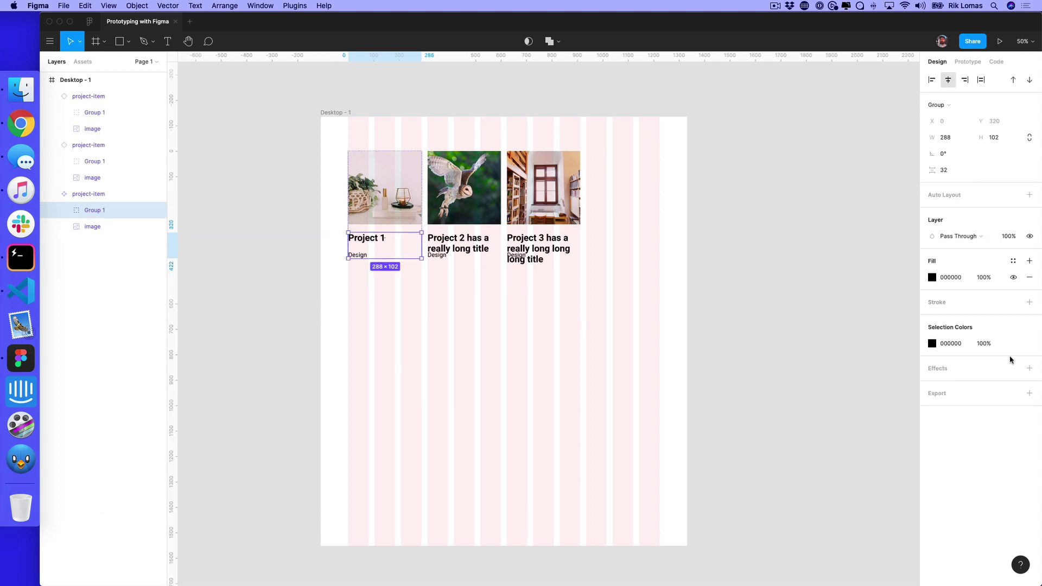
{"action": "left_click", "coordinate": [1030, 196]}
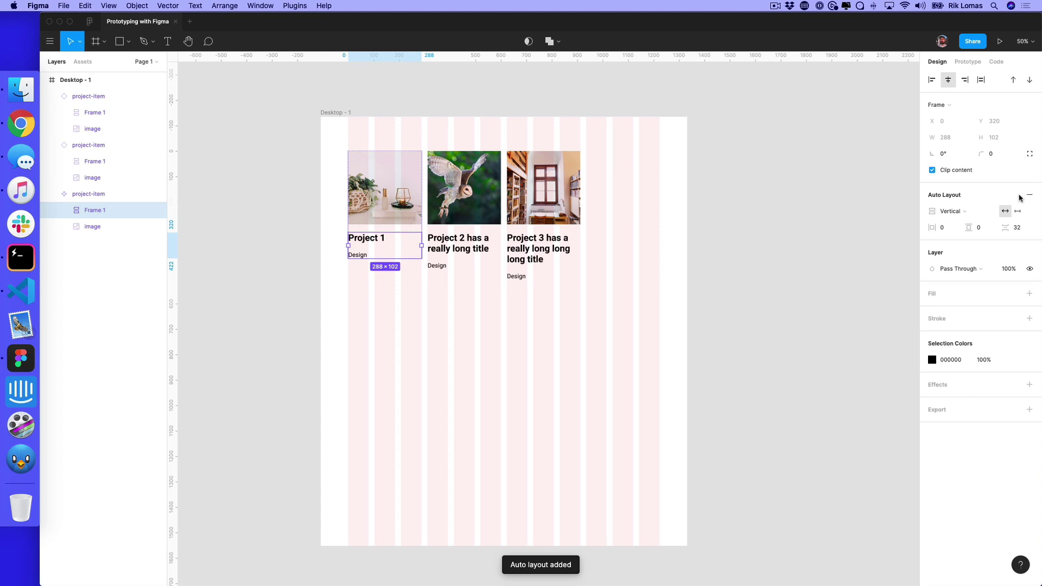
Name the new frame description and set its item spacing to 16
{"action": "double_click", "coordinate": [90, 211]}
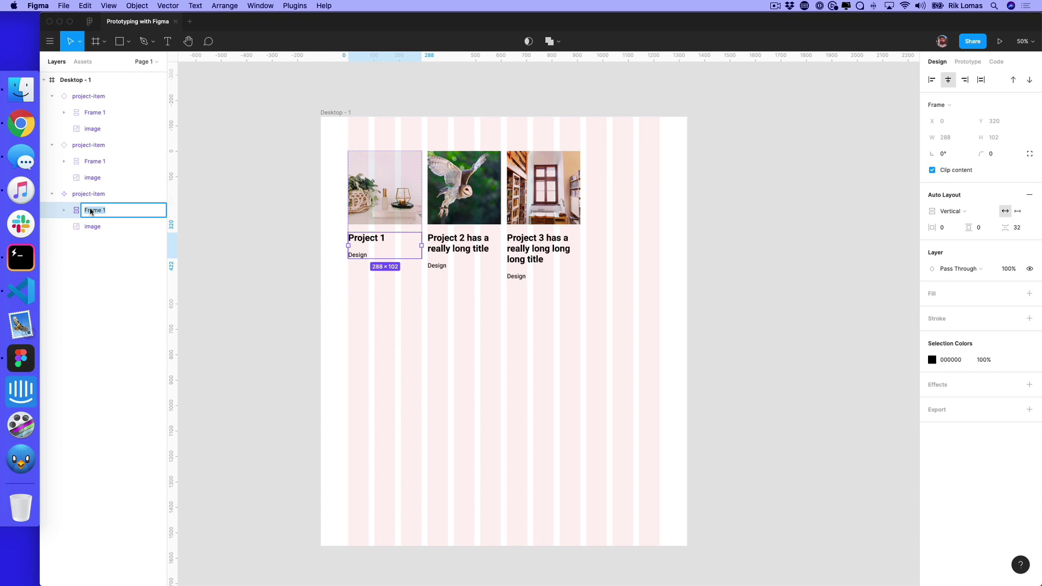
{"action": "type", "text": "description"}
{"action": "key", "text": "Return"}
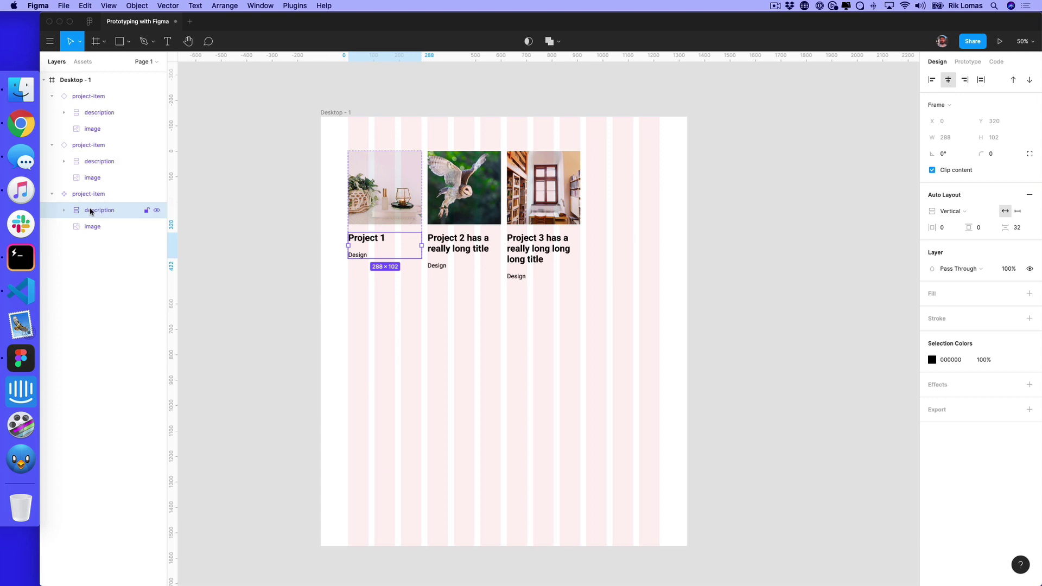
{"action": "left_click", "coordinate": [1018, 230]}
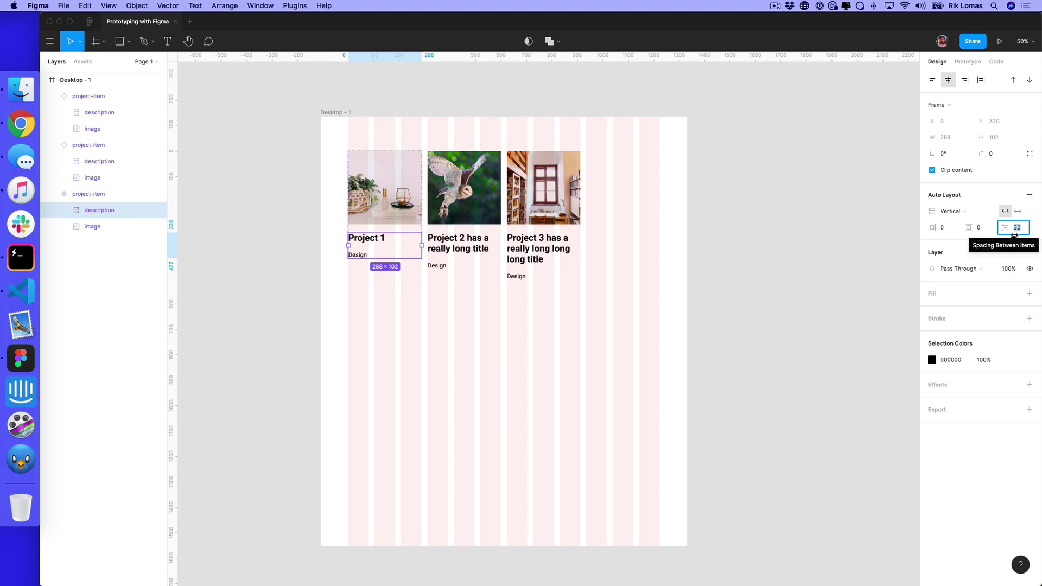
{"action": "type", "text": "16"}
{"action": "key", "text": "Return"}
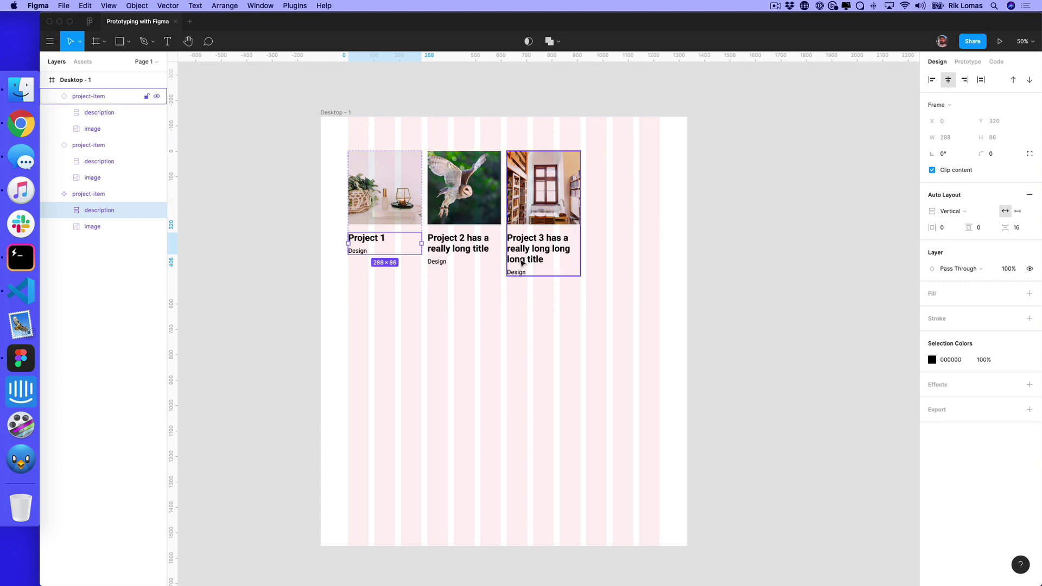
Check the card's layer structure, expanding description to show category and title
{"action": "left_click", "coordinate": [114, 225]}
{"action": "left_click", "coordinate": [105, 209]}
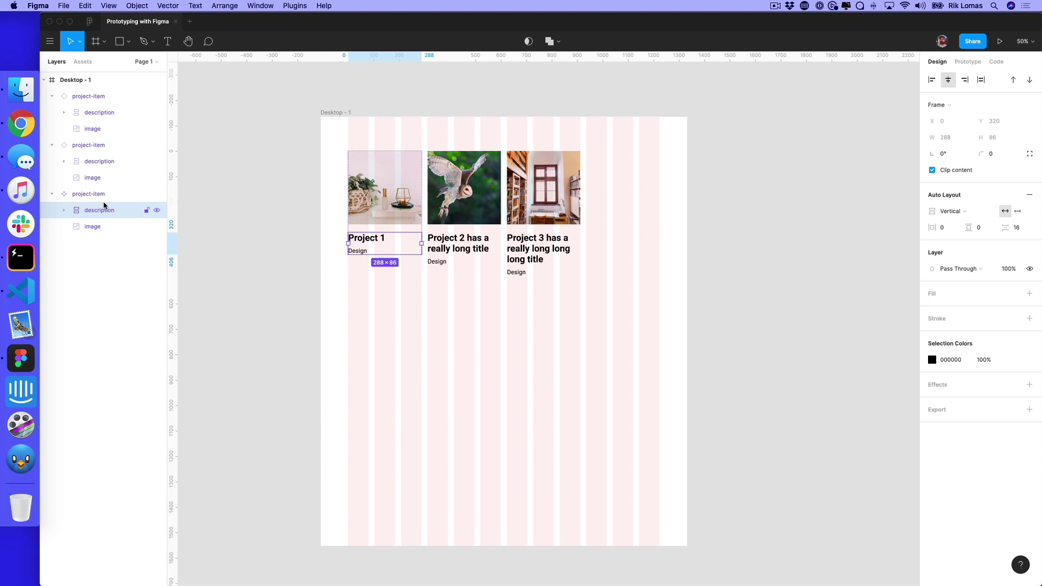
{"action": "left_click", "coordinate": [104, 197]}
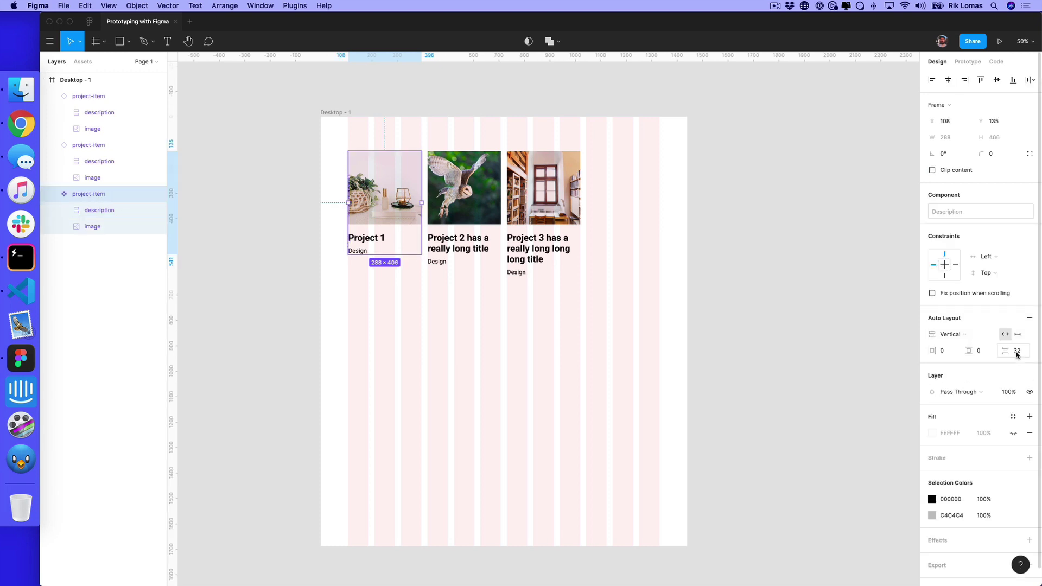
{"action": "left_click_drag", "start_coordinate": [101, 228], "coordinate": [102, 224]}
{"action": "left_click", "coordinate": [105, 211]}
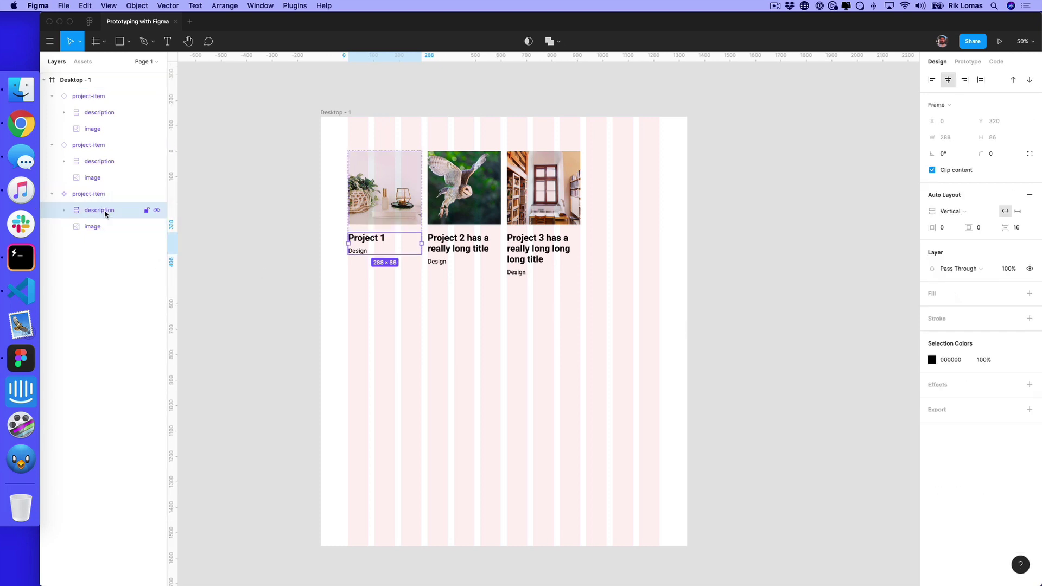
{"action": "left_click", "coordinate": [64, 210]}
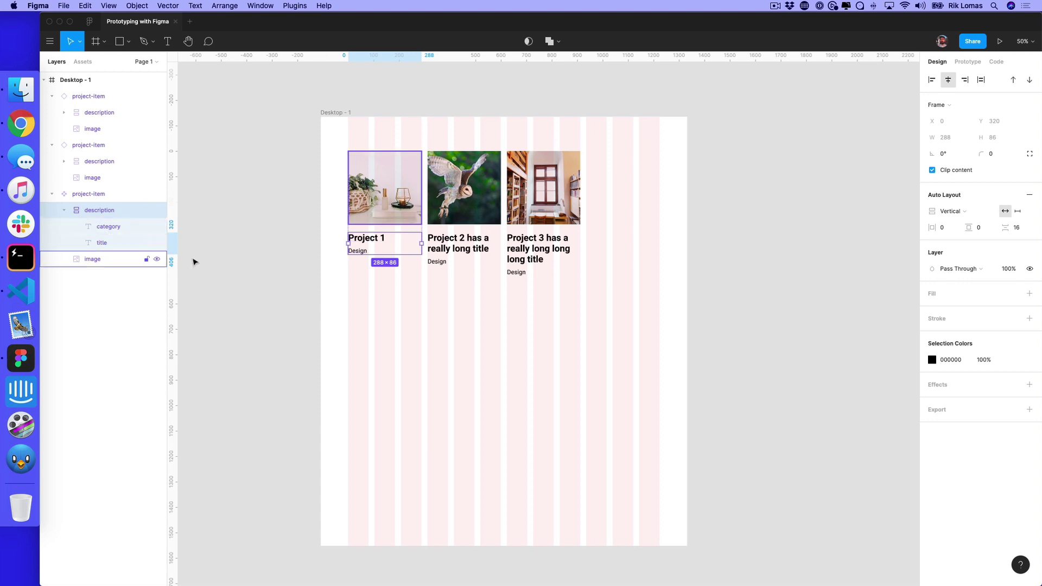
{"action": "left_click", "coordinate": [226, 269]}
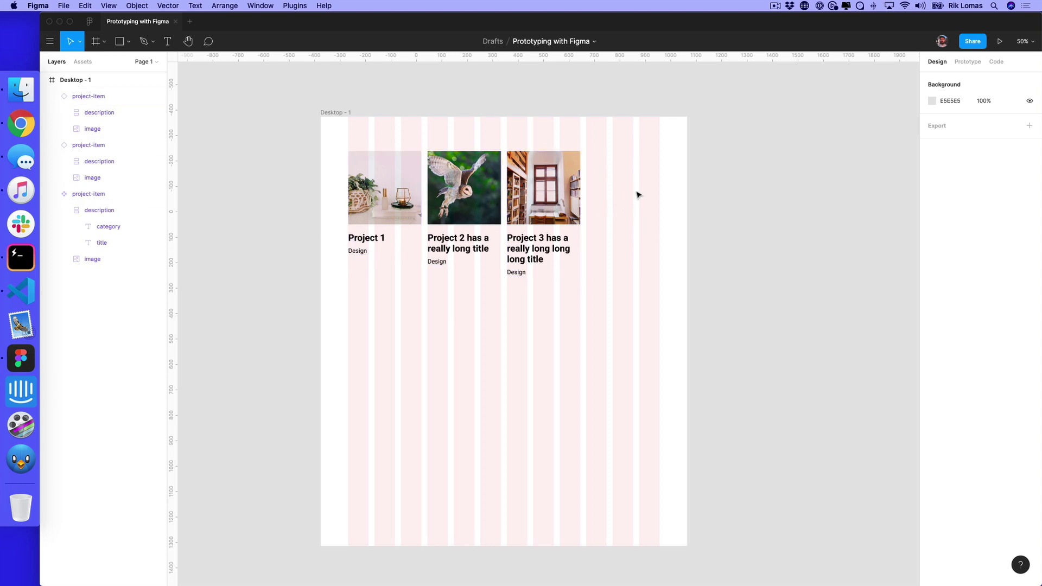
Group the three project cards into a horizontal auto-layout row
{"action": "scroll", "coordinate": [237, 353], "scroll_direction": "down", "scroll_amount": 1}
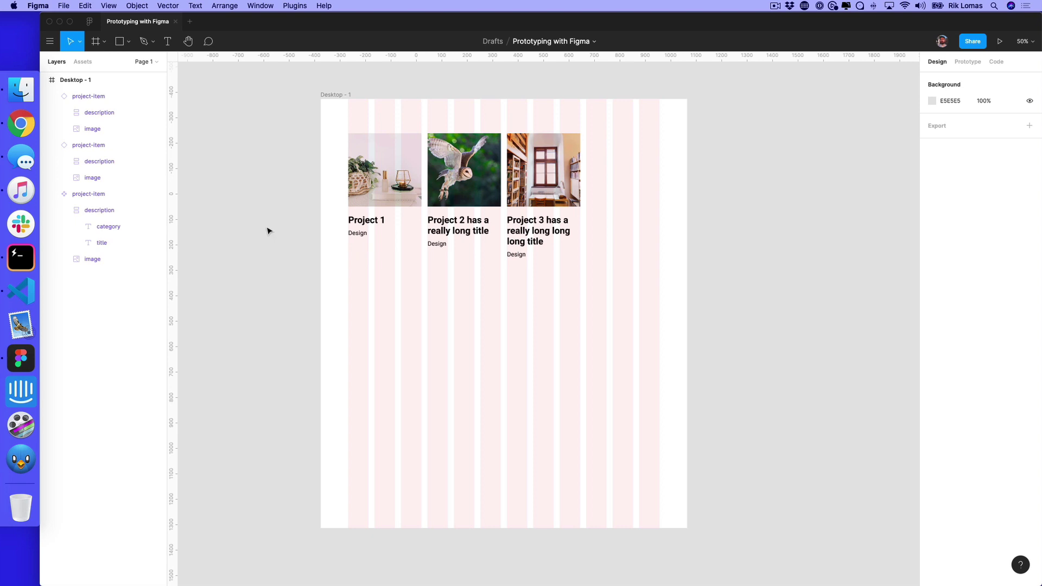
{"action": "left_click", "coordinate": [52, 194]}
{"action": "left_click", "coordinate": [52, 145]}
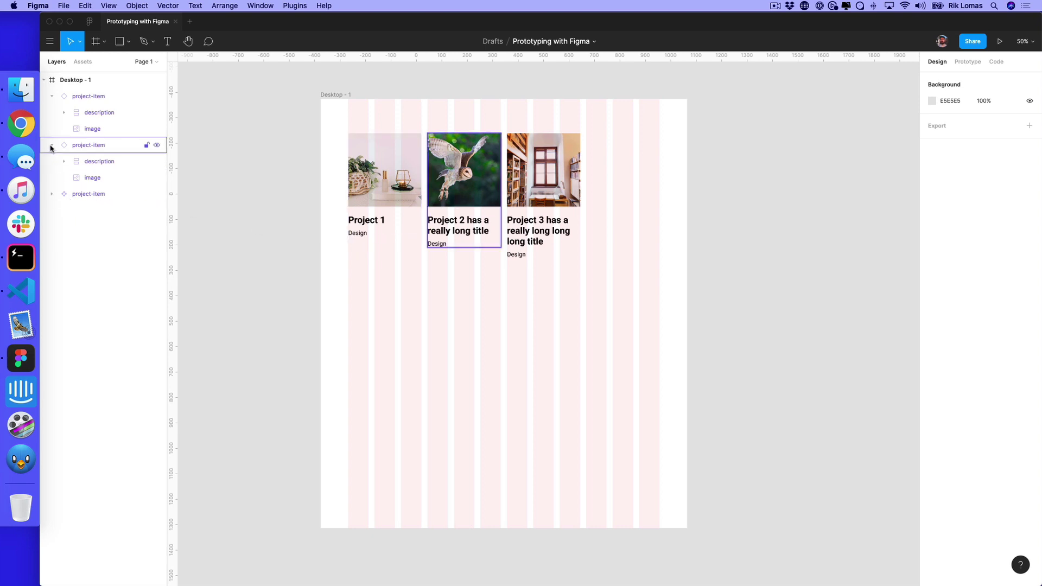
{"action": "left_click", "coordinate": [52, 96]}
{"action": "left_click", "coordinate": [93, 96]}
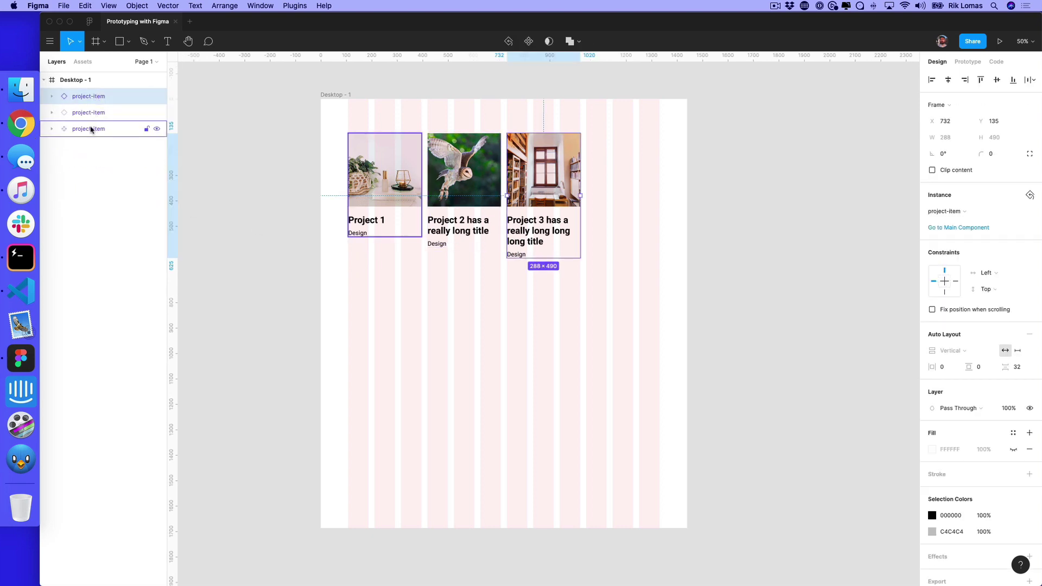
{"action": "left_click", "coordinate": [91, 128], "text": "shift"}
{"action": "right_click", "coordinate": [92, 129]}
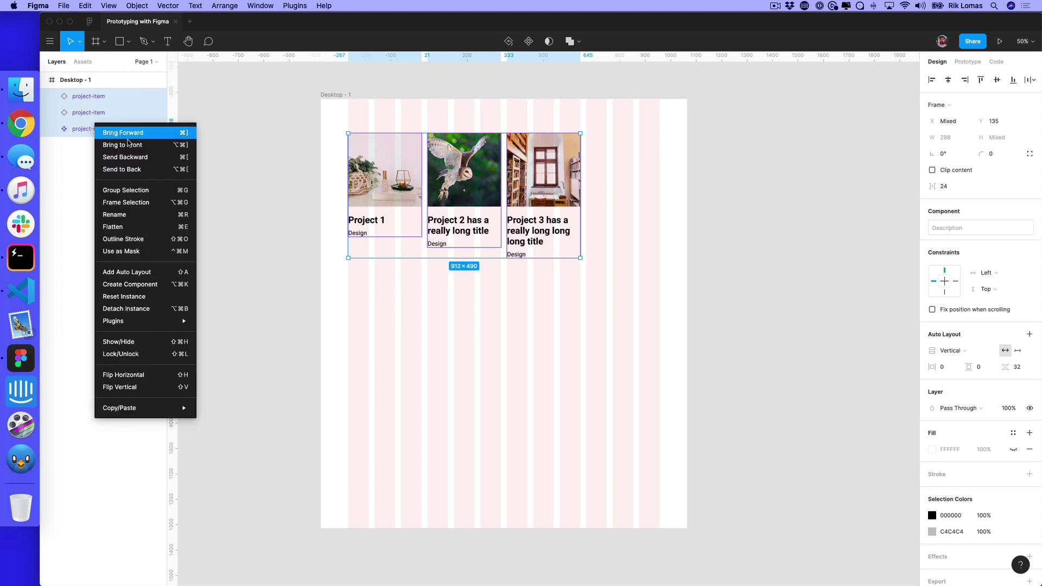
{"action": "left_click", "coordinate": [154, 194]}
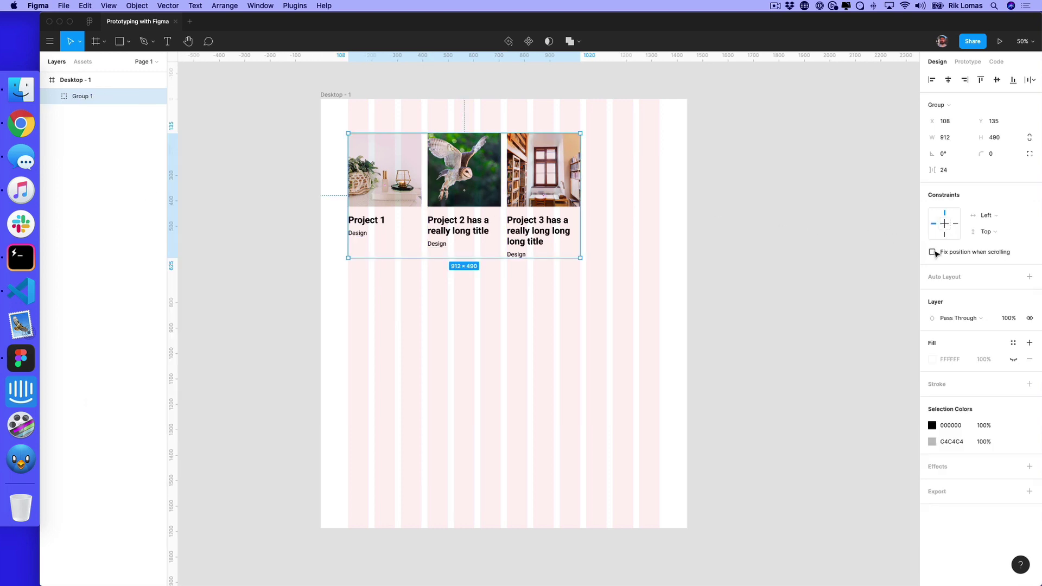
{"action": "left_click", "coordinate": [1030, 278]}
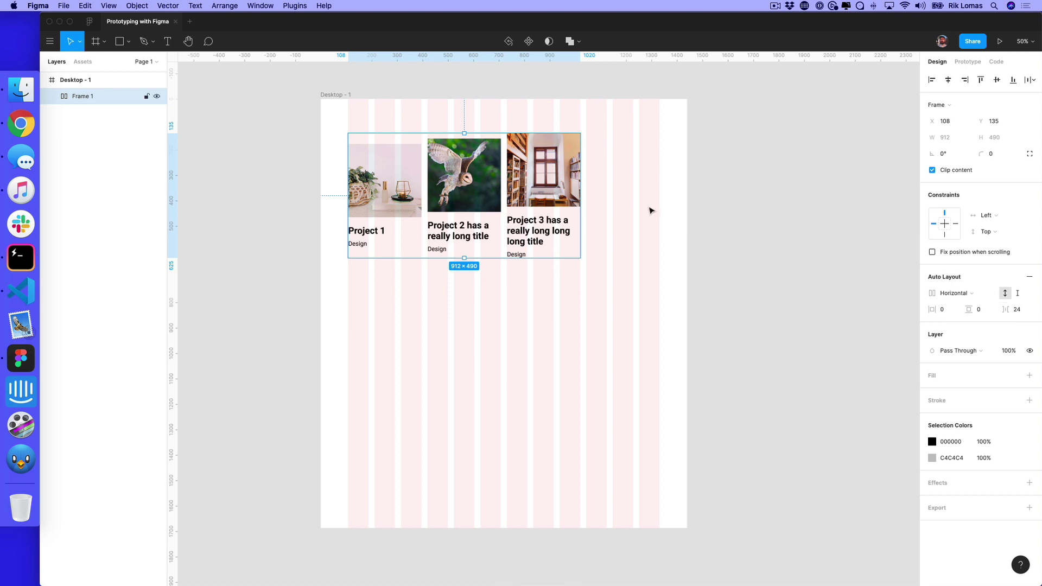
Align the three cards in the row to the top
{"action": "left_click", "coordinate": [53, 96]}
{"action": "left_click", "coordinate": [84, 112]}
{"action": "left_click", "coordinate": [92, 129], "text": "shift"}
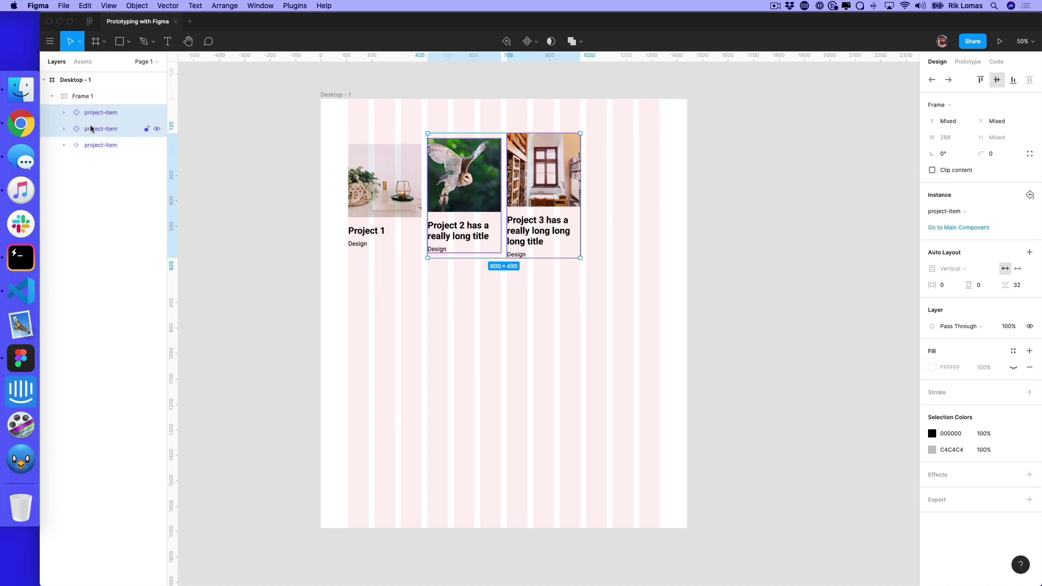
{"action": "left_click", "coordinate": [91, 145], "text": "shift"}
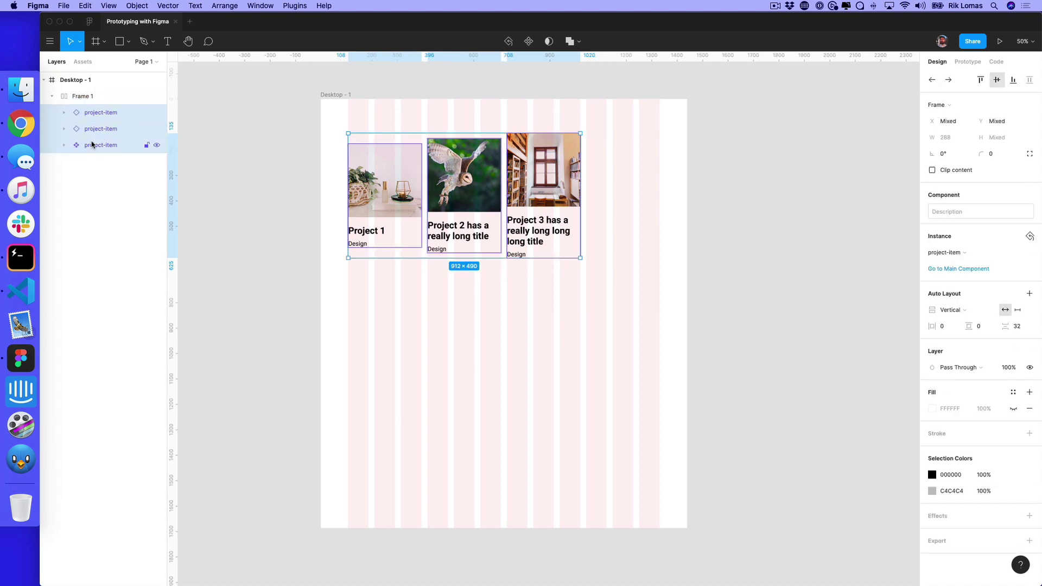
{"action": "left_click", "coordinate": [981, 82]}
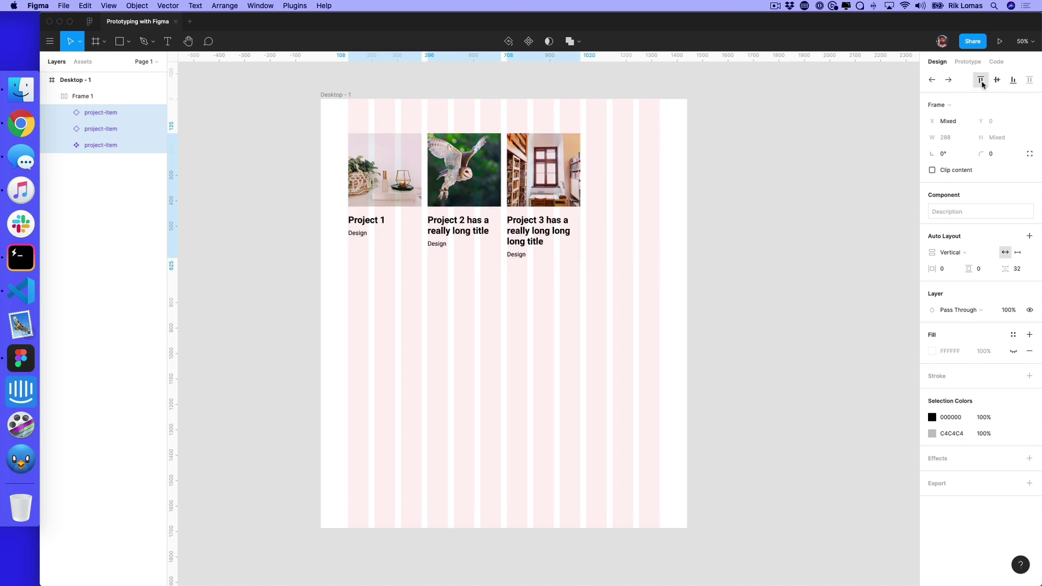
{"action": "left_click", "coordinate": [1011, 81]}
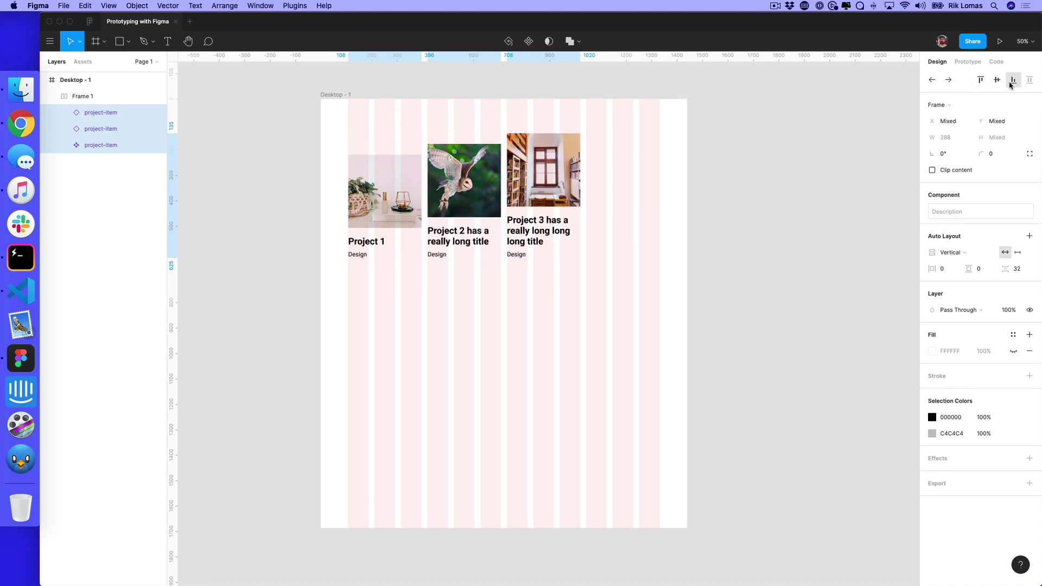
{"action": "left_click", "coordinate": [996, 81]}
{"action": "left_click", "coordinate": [981, 82]}
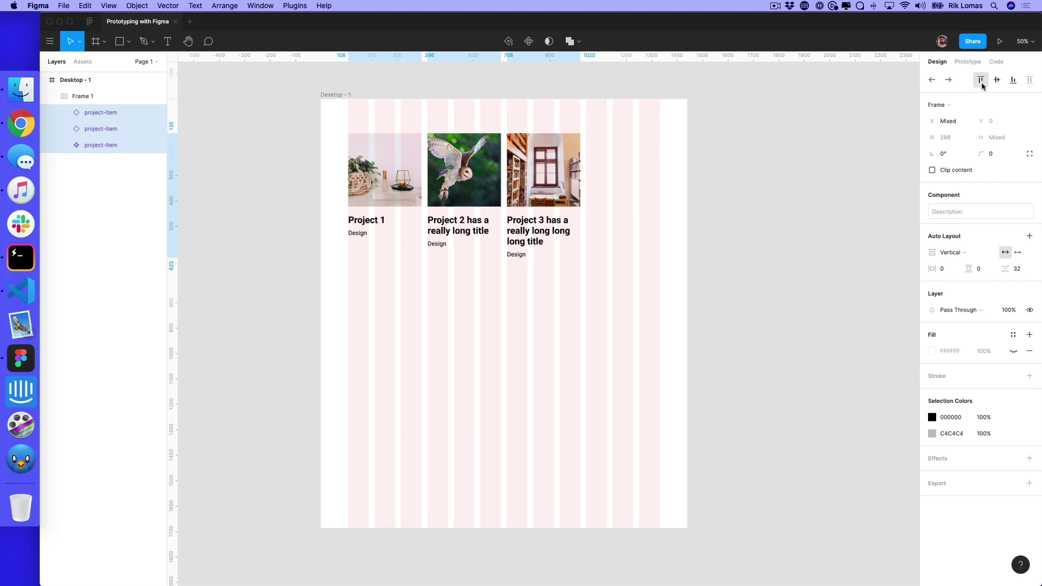
{"action": "left_click", "coordinate": [114, 114]}
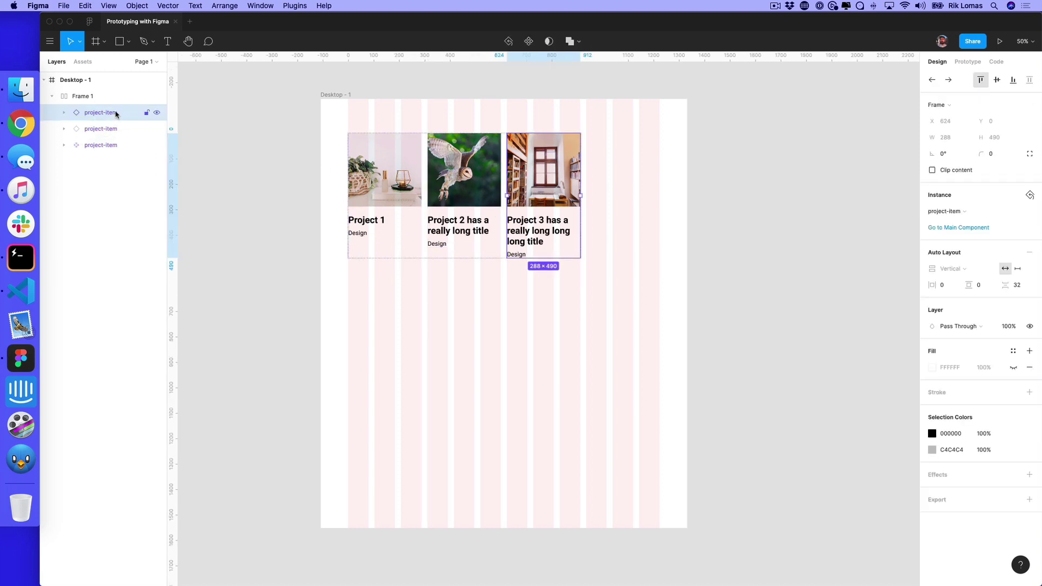
Paste a copy of the main Project 1 card into the row as a fourth card
{"action": "left_click", "coordinate": [103, 145]}
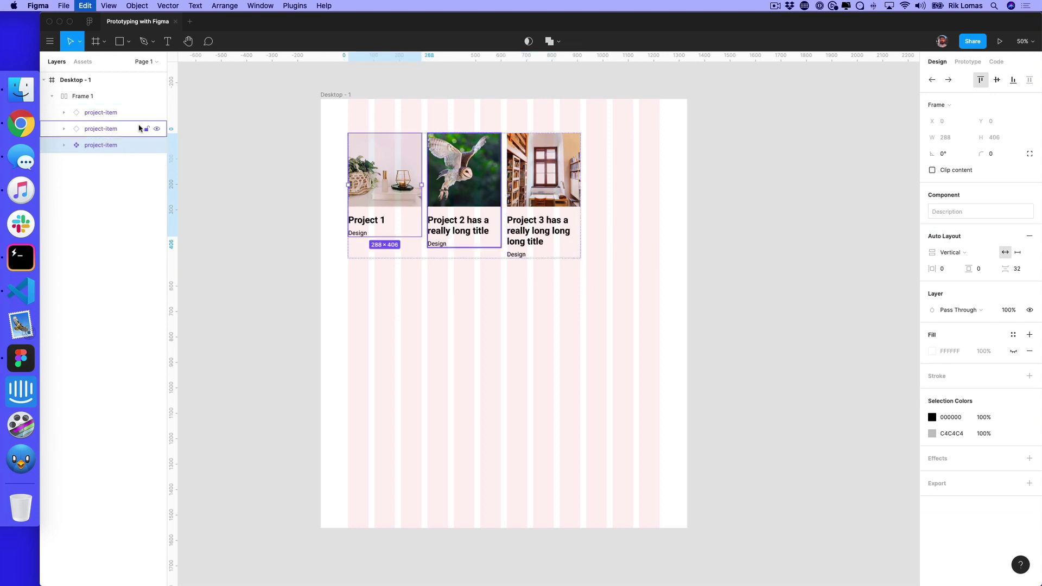
{"action": "left_click", "coordinate": [93, 102]}
{"action": "key", "text": "super+v"}
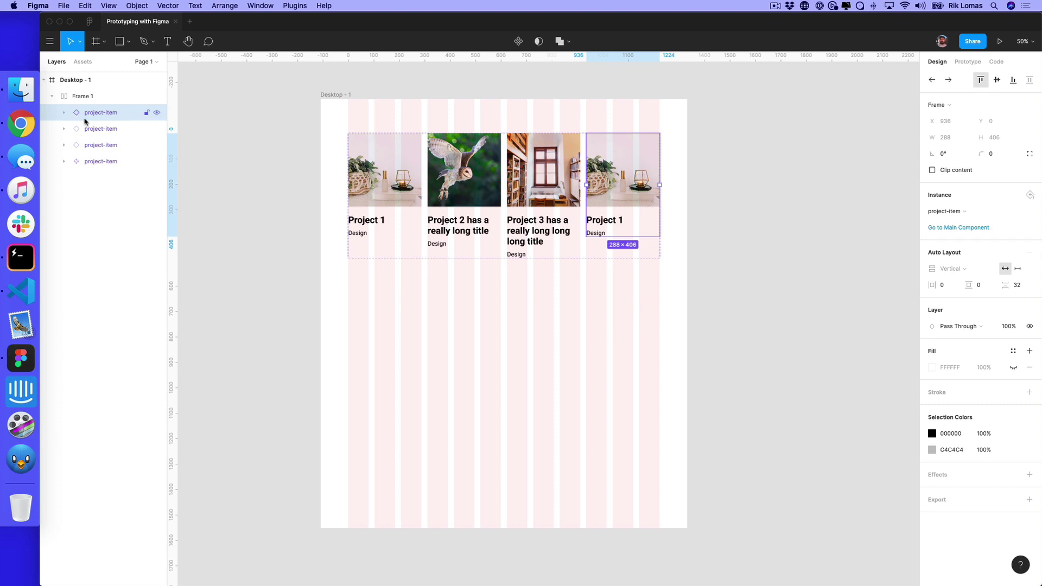
{"action": "left_click", "coordinate": [64, 112]}
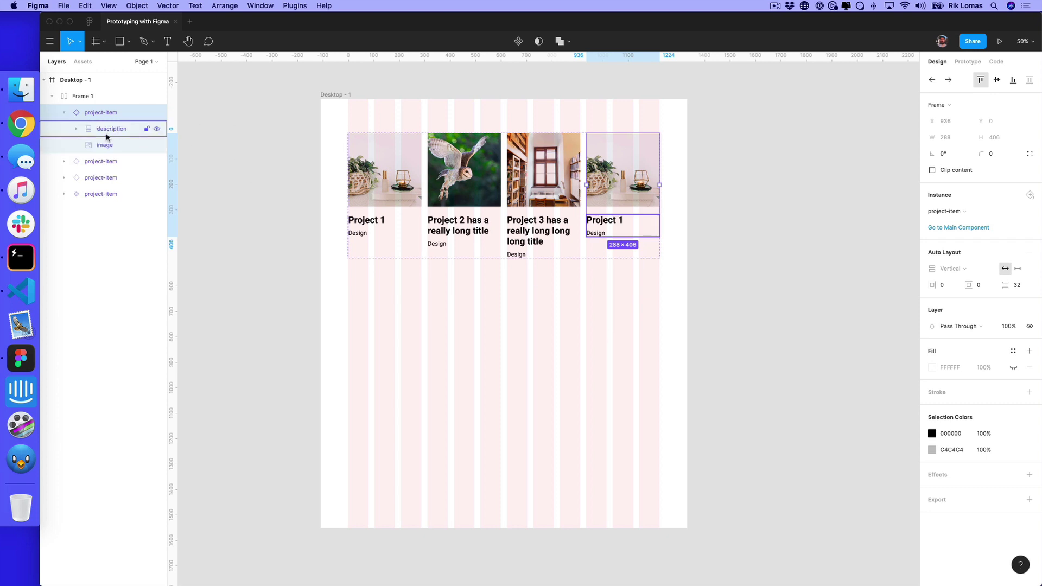
{"action": "left_click", "coordinate": [76, 129]}
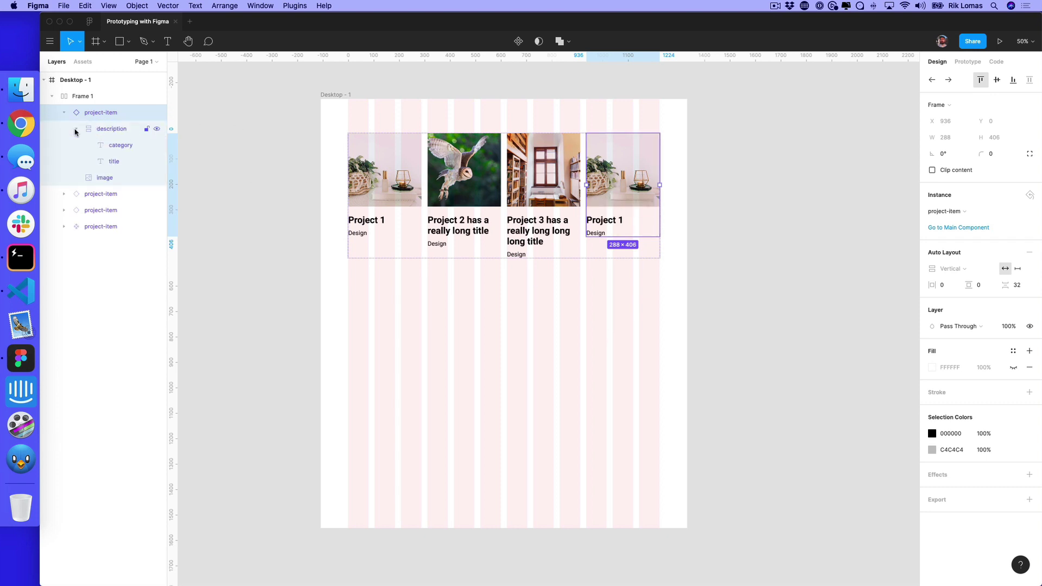
Change the fourth card's title to 'Project 4'
{"action": "double_click", "coordinate": [619, 222]}
{"action": "double_click", "coordinate": [621, 223]}
{"action": "double_click", "coordinate": [621, 220]}
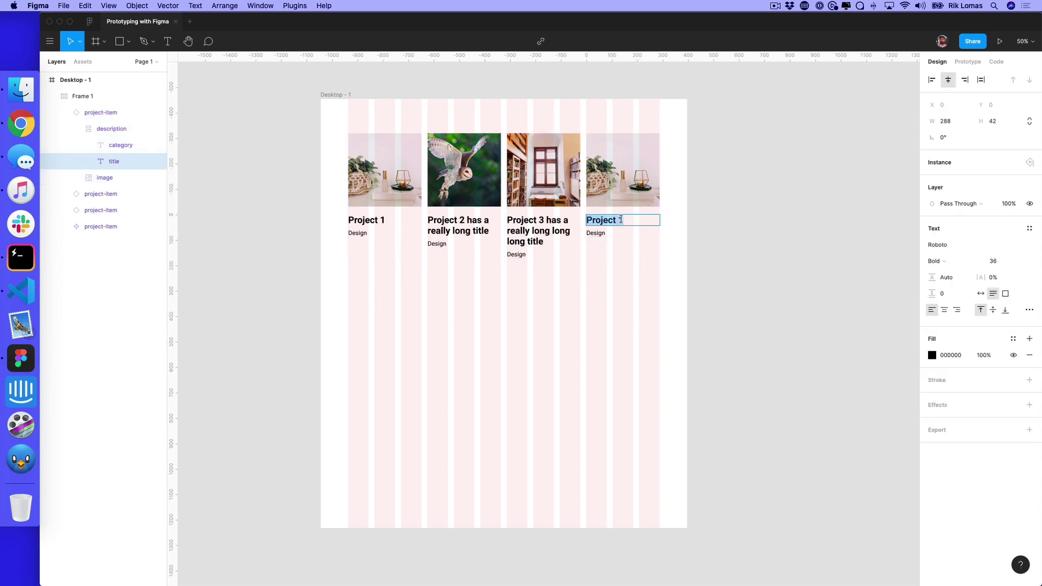
{"action": "left_click", "coordinate": [621, 220]}
{"action": "key", "text": "BackSpace"}
{"action": "type", "text": "4"}
Fill the fourth card's image with a random photo from the Unsplash plugin
{"action": "left_click", "coordinate": [641, 177]}
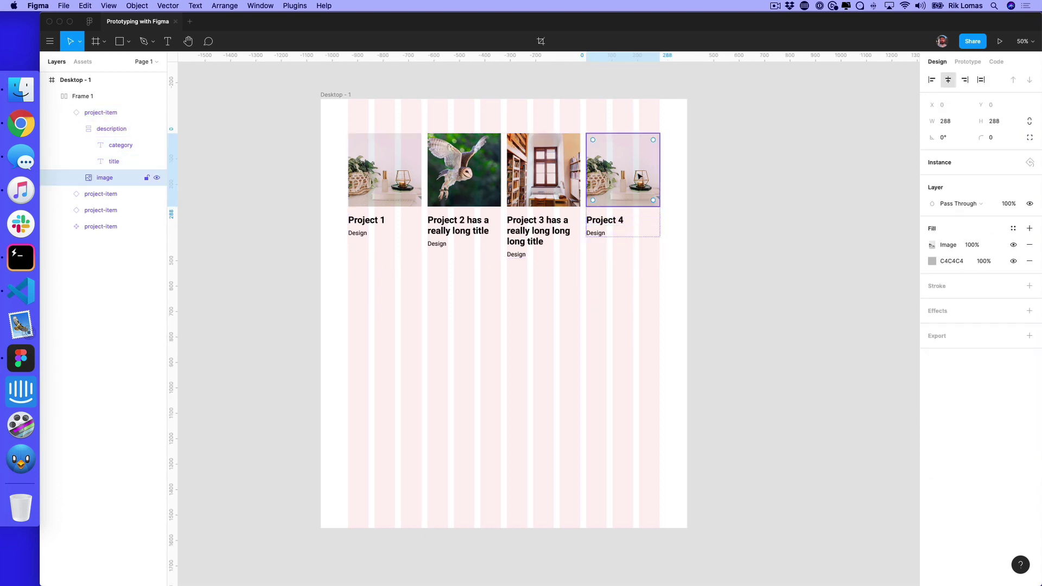
{"action": "left_click", "coordinate": [261, 5]}
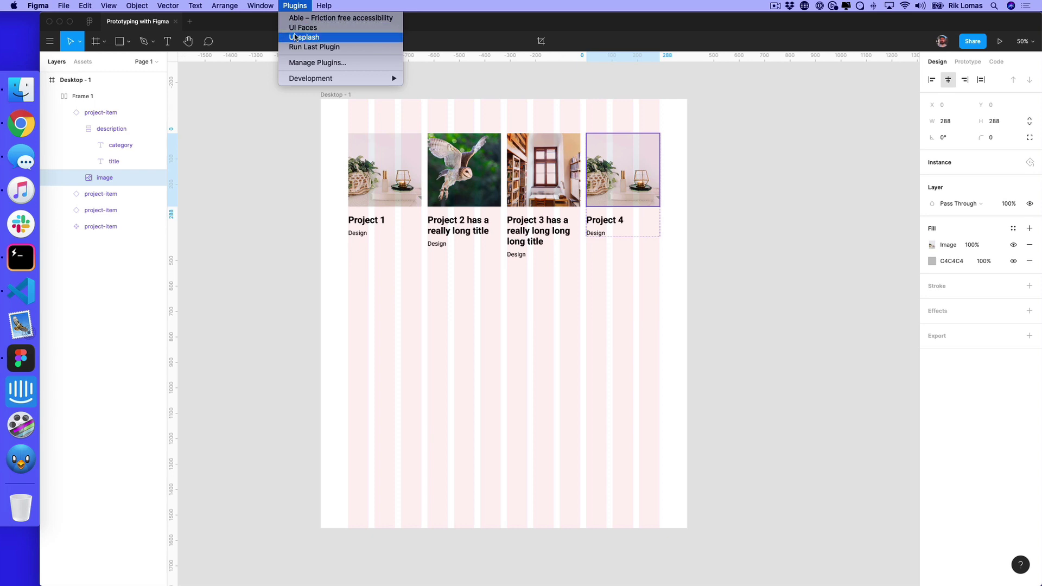
{"action": "left_click", "coordinate": [296, 37]}
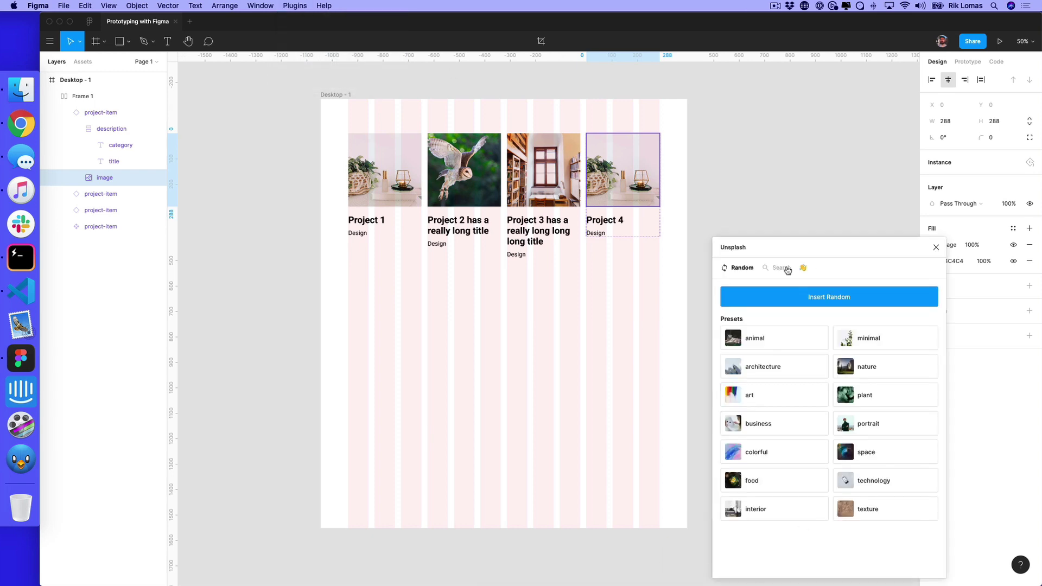
{"action": "left_click", "coordinate": [817, 296]}
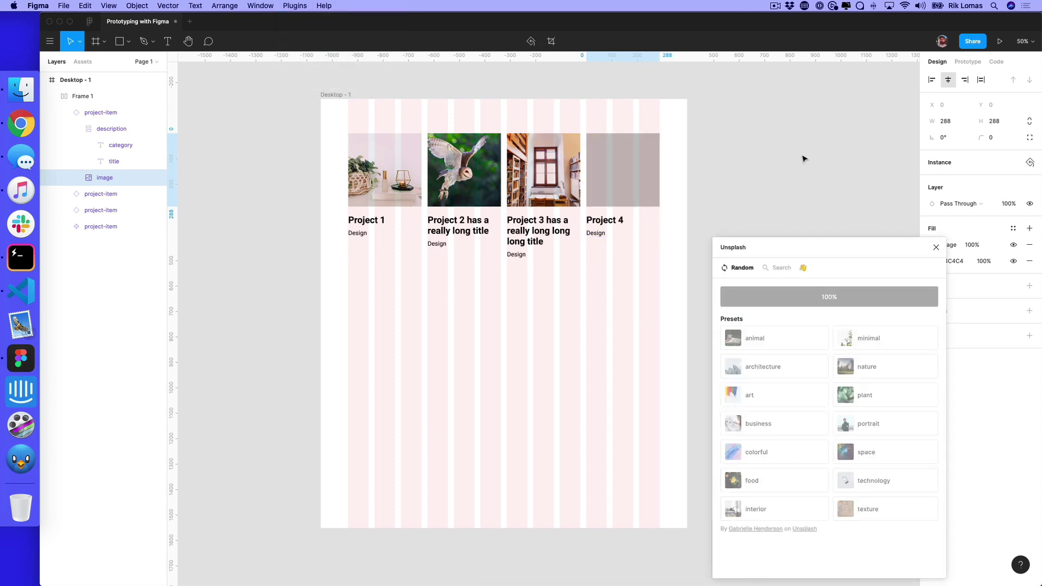
{"action": "left_click", "coordinate": [936, 247]}
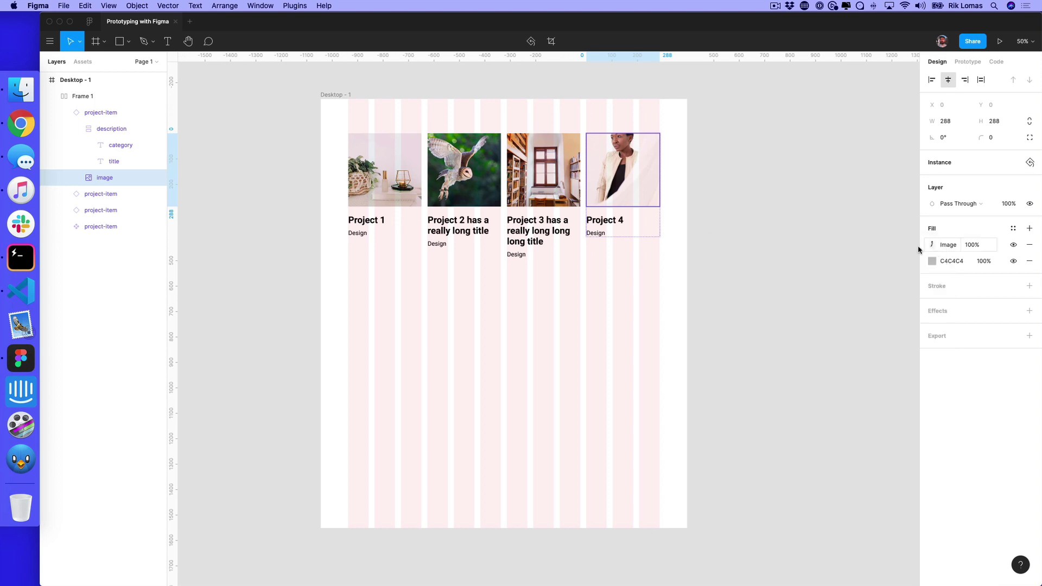
Rename Frame 1 to row and place a pasted copy of it below the original
{"action": "left_click", "coordinate": [76, 96]}
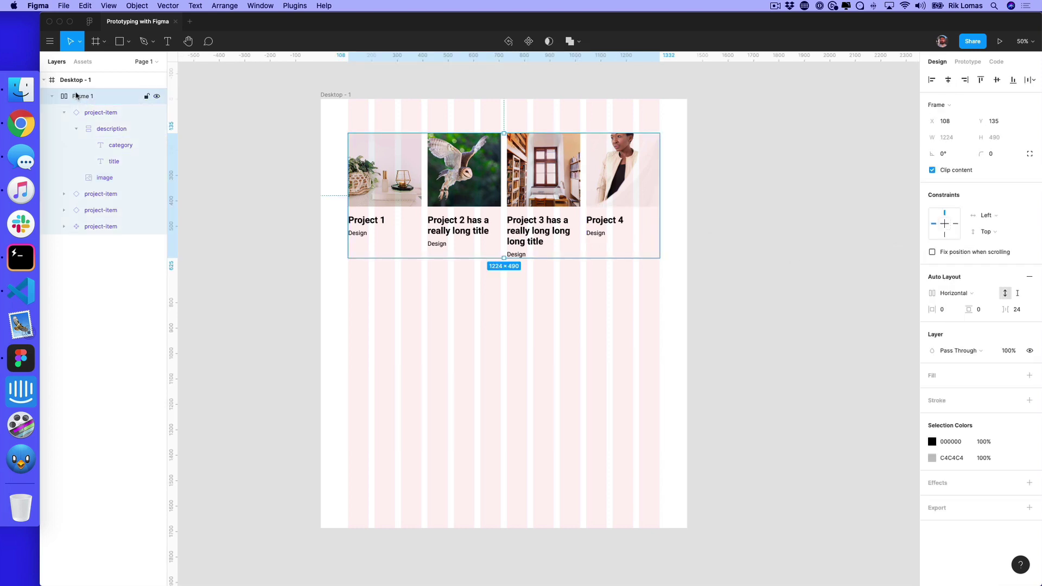
{"action": "double_click", "coordinate": [81, 97]}
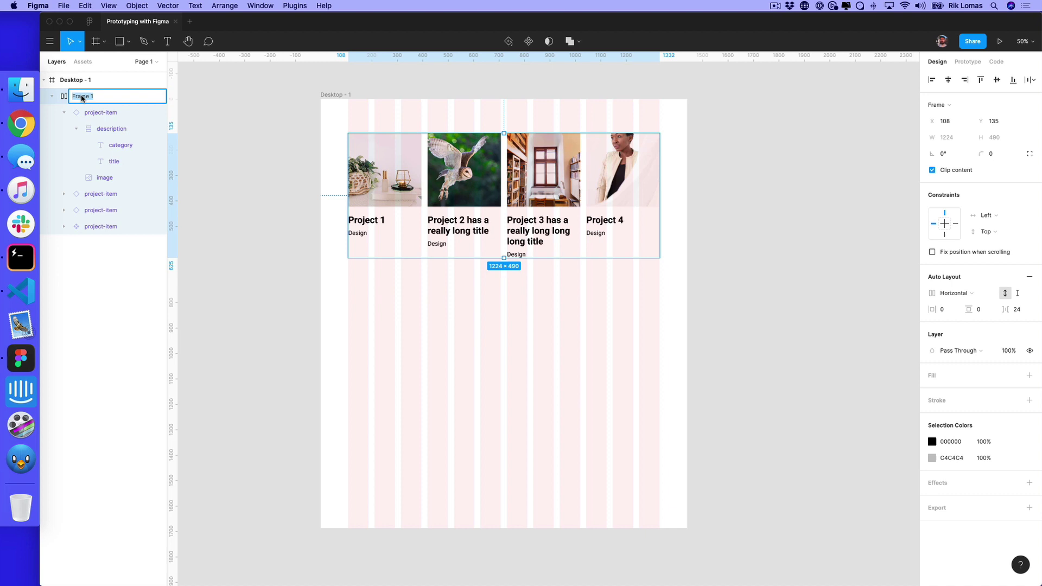
{"action": "type", "text": "row"}
{"action": "key", "text": "Return"}
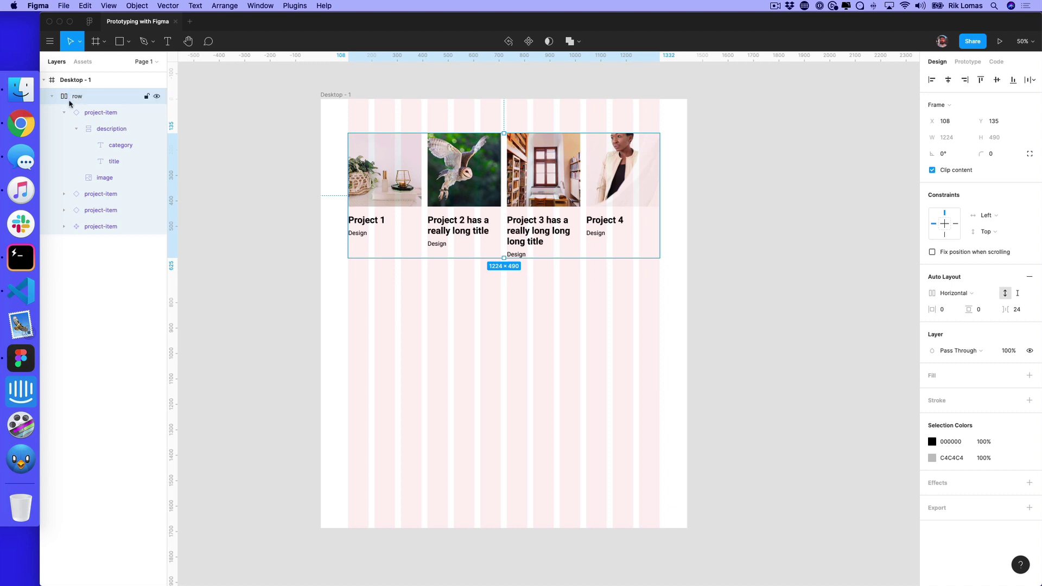
{"action": "left_click", "coordinate": [52, 97]}
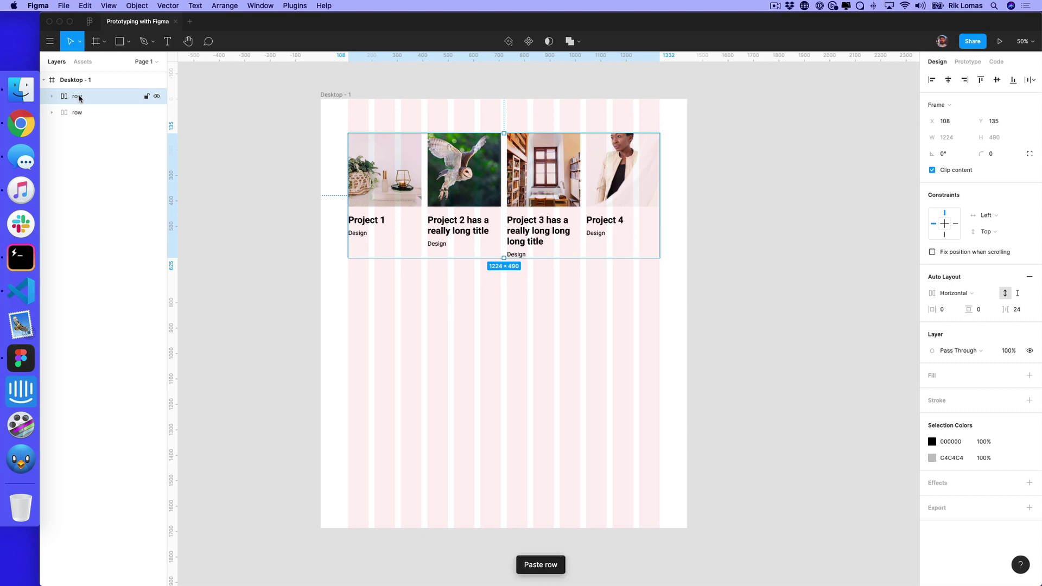
{"action": "left_click_drag", "start_coordinate": [402, 180], "coordinate": [397, 329]}
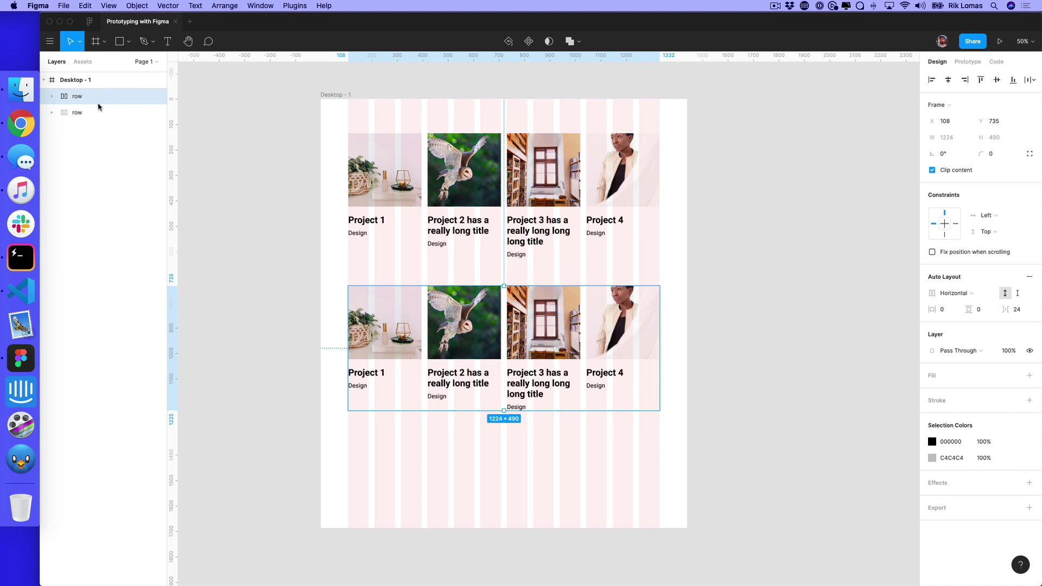
Group both rows into an auto-layout frame with 80 spacing between them
{"action": "left_click", "coordinate": [90, 114], "text": "shift"}
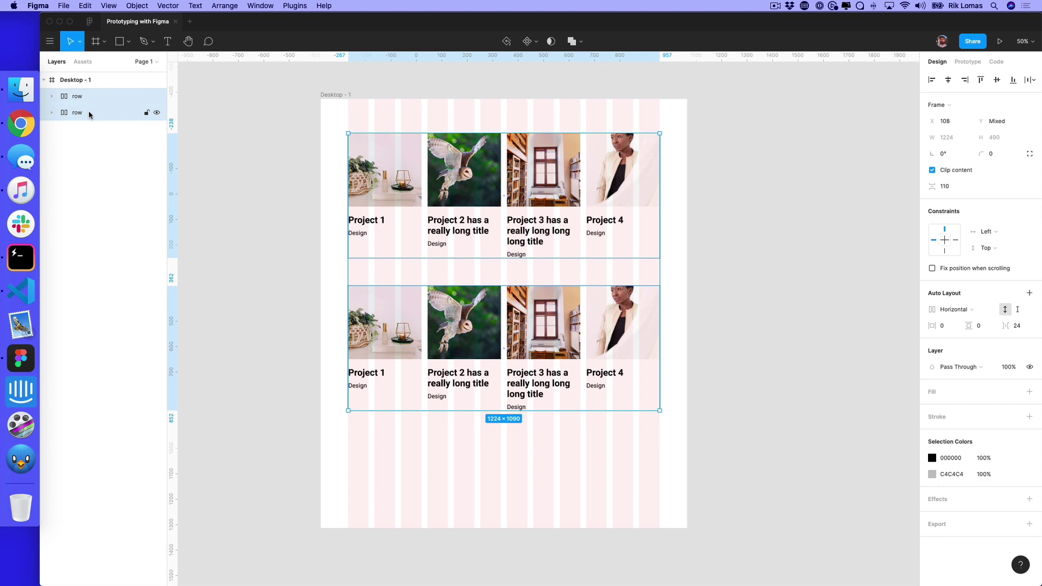
{"action": "right_click", "coordinate": [89, 112]}
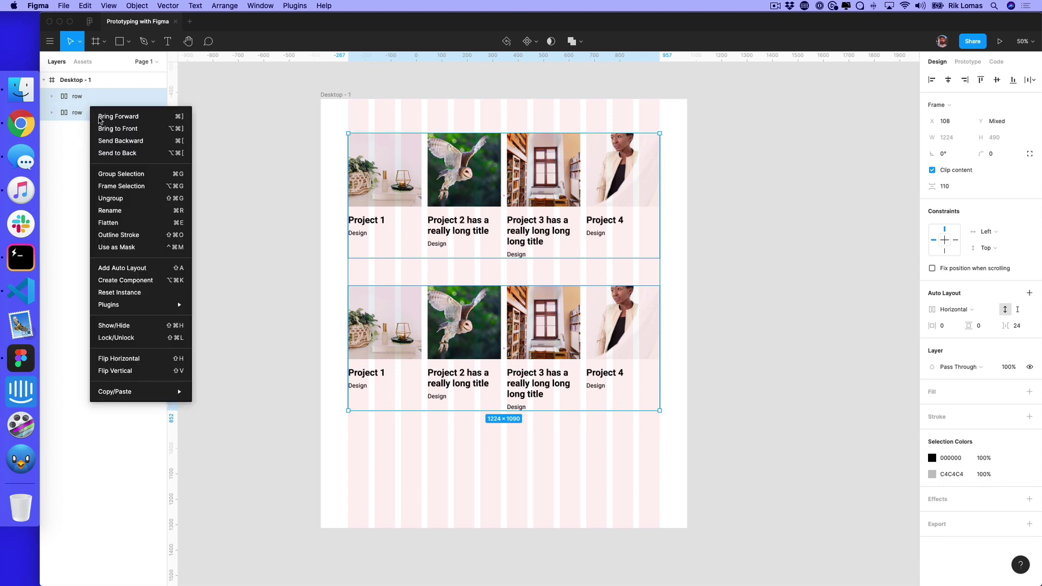
{"action": "left_click", "coordinate": [139, 173]}
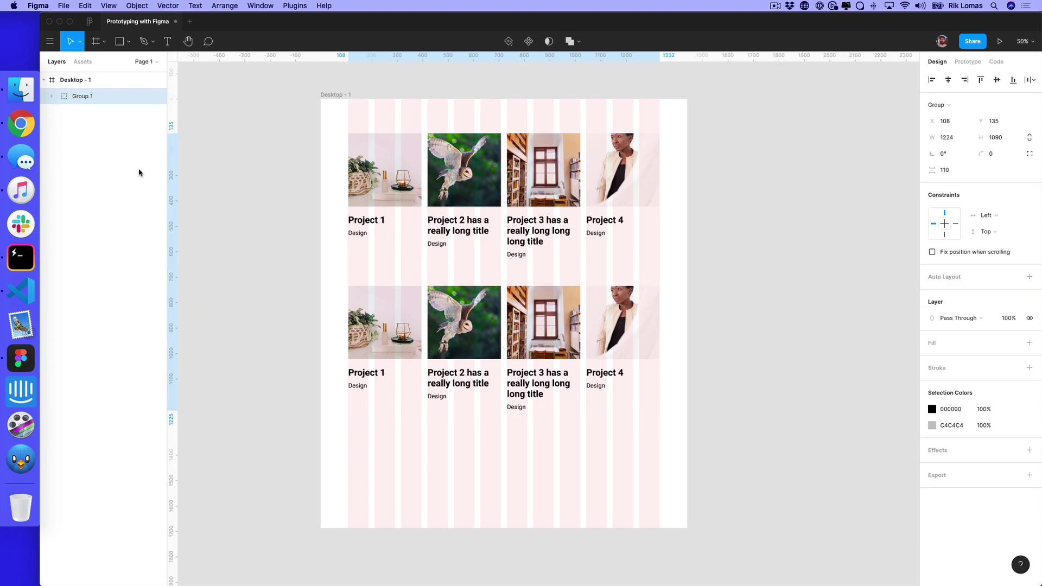
{"action": "left_click", "coordinate": [1028, 277]}
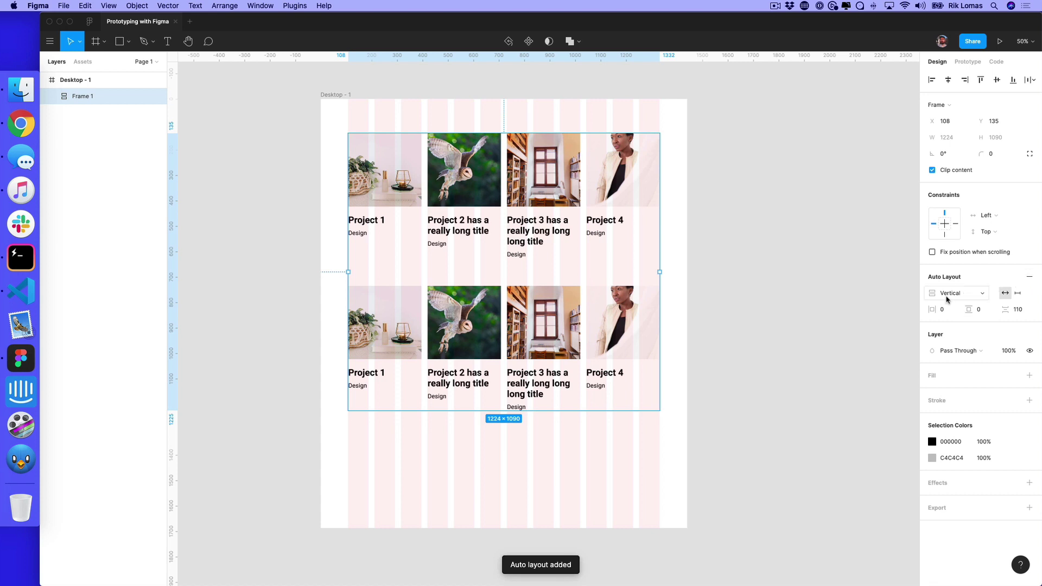
{"action": "left_click", "coordinate": [1020, 313]}
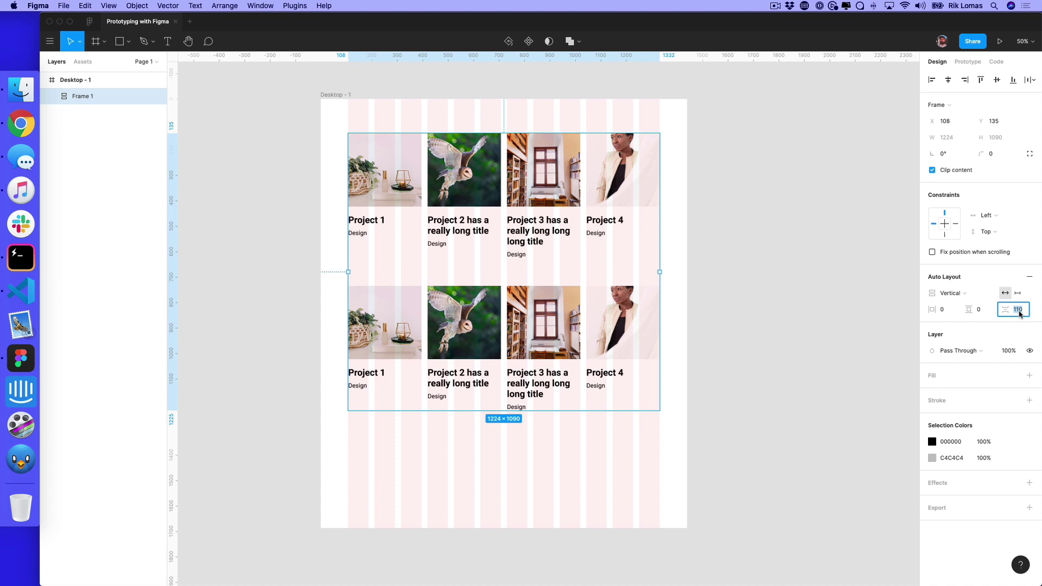
{"action": "type", "text": "80"}
{"action": "key", "text": "Return"}
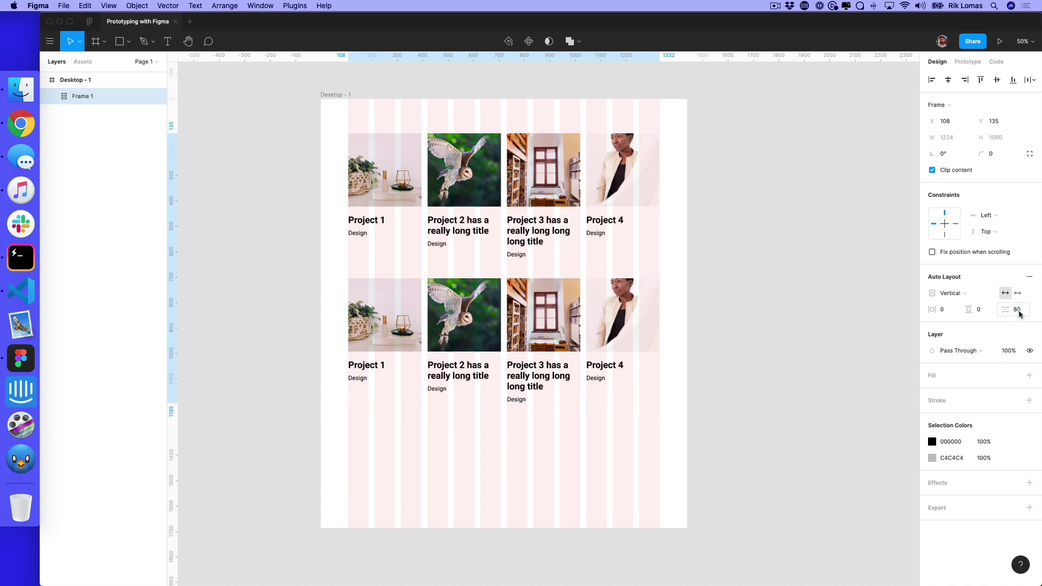
Name the frame of rows project-list
{"action": "double_click", "coordinate": [79, 97]}
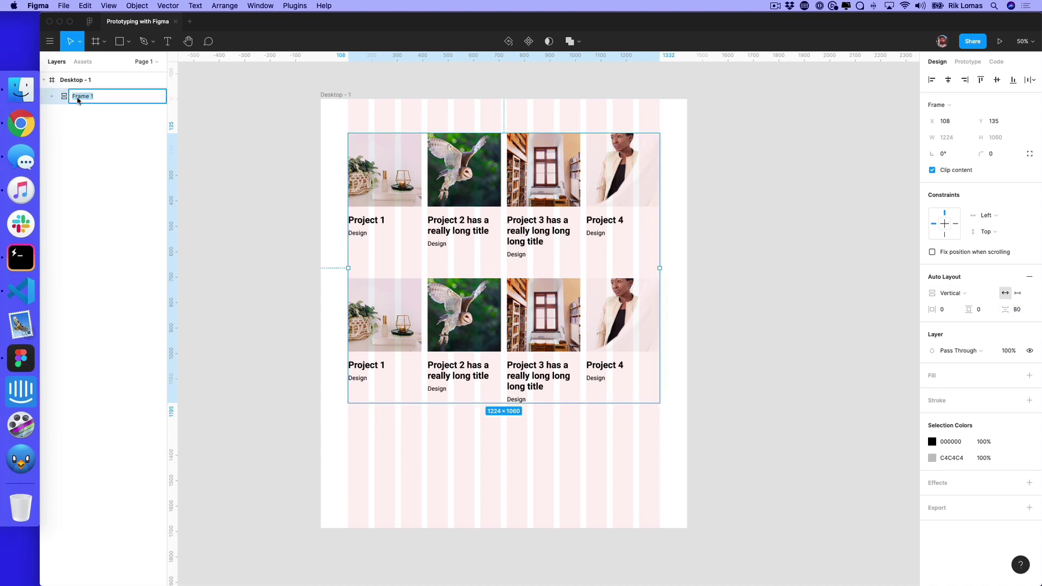
{"action": "type", "text": "project-list"}
{"action": "key", "text": "Return"}
{"action": "left_click", "coordinate": [52, 96]}
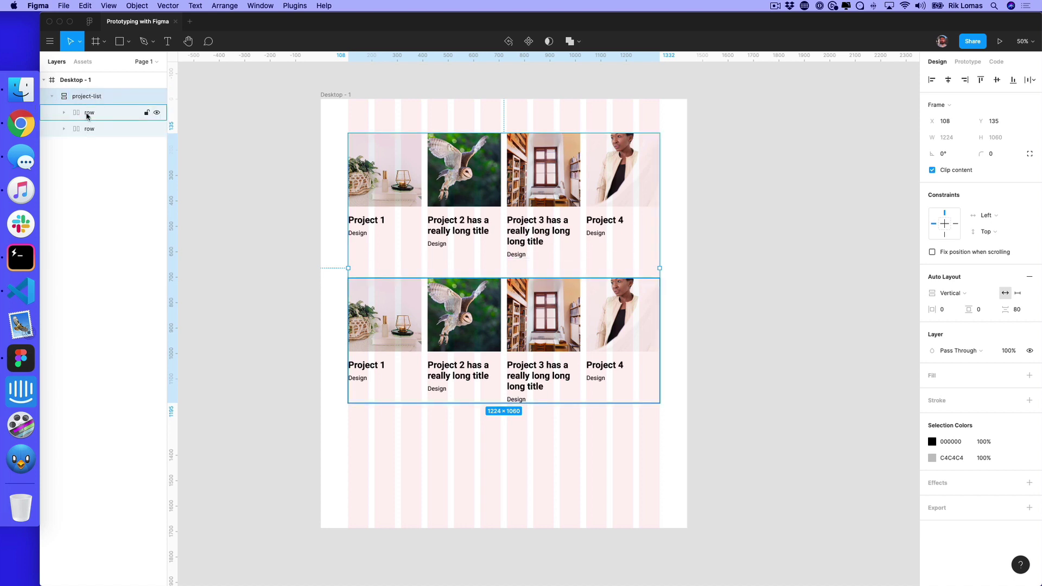
Paste a third row of four project cards into the project-list at Y 1140
{"action": "left_click", "coordinate": [90, 114]}
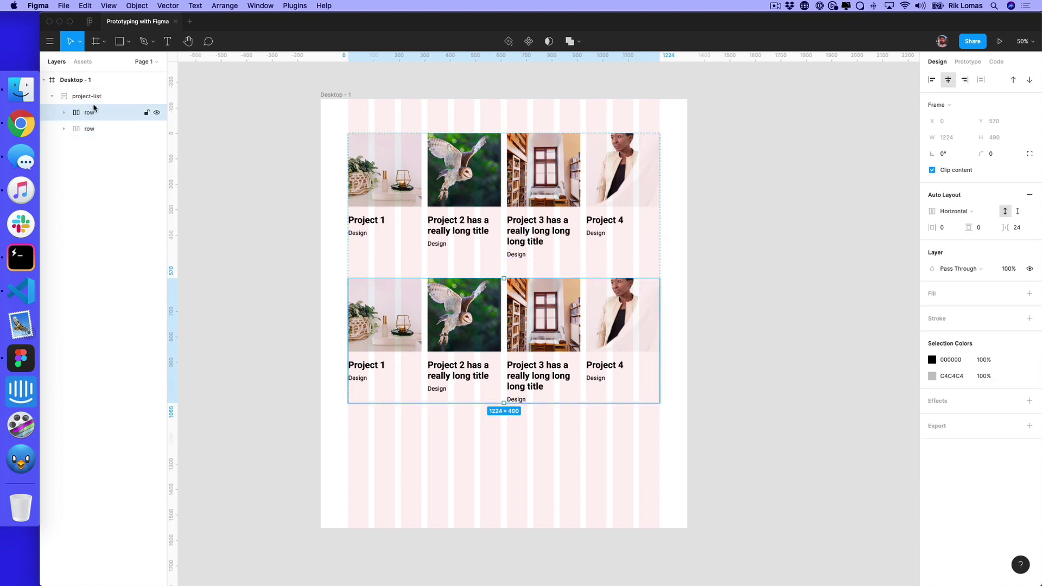
{"action": "key", "text": "super+v"}
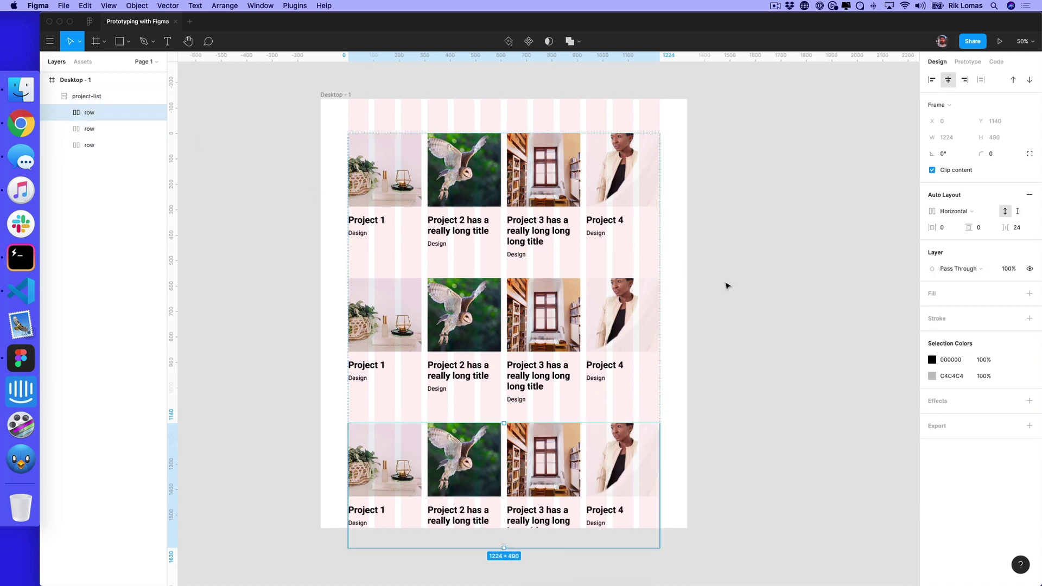
{"action": "left_click", "coordinate": [727, 285]}
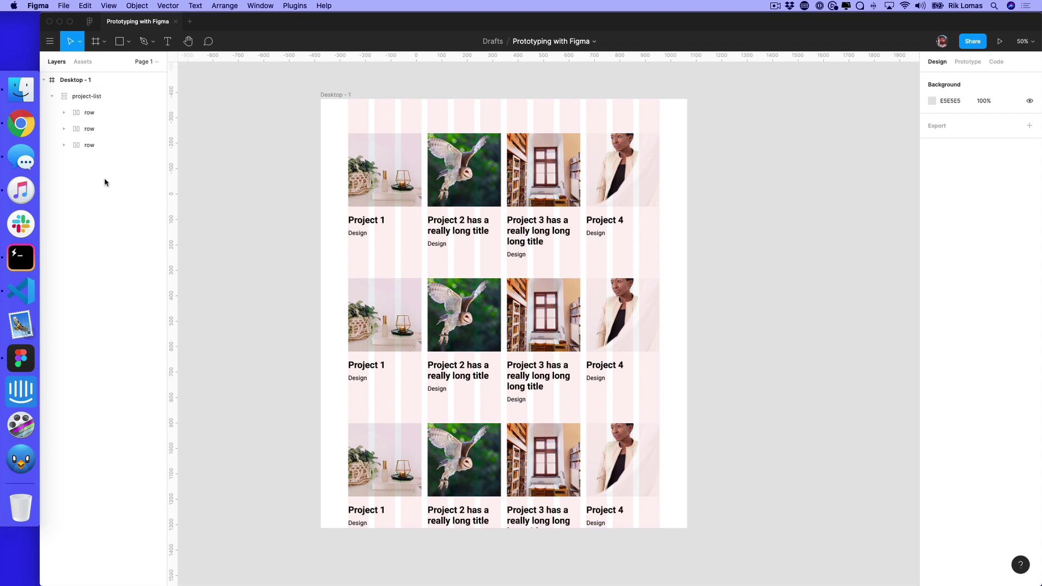
Expand the third row and the main project-item component, then select its image layer
{"action": "left_click", "coordinate": [66, 147]}
{"action": "left_click", "coordinate": [65, 146]}
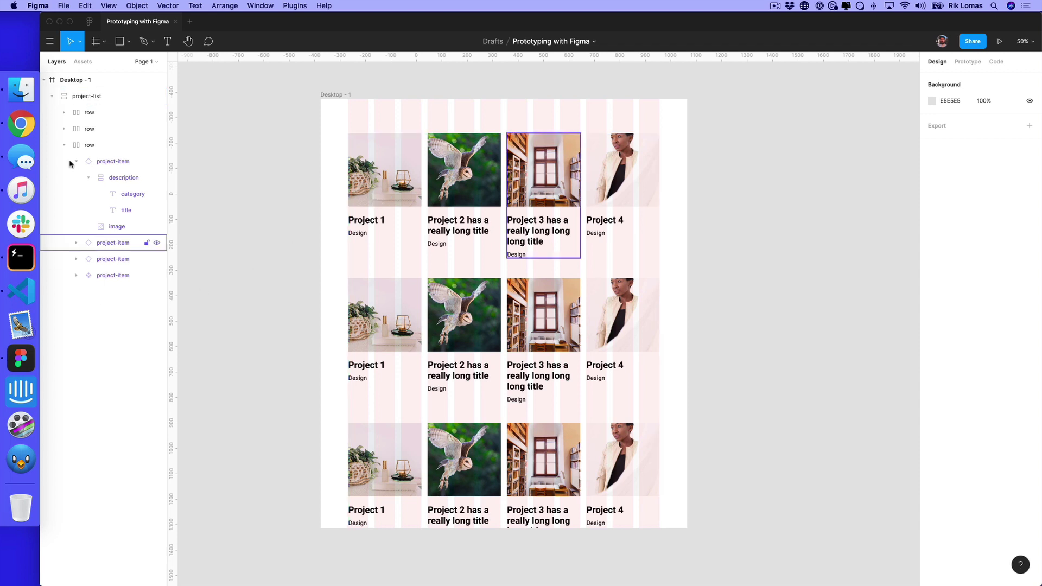
{"action": "left_click", "coordinate": [108, 278]}
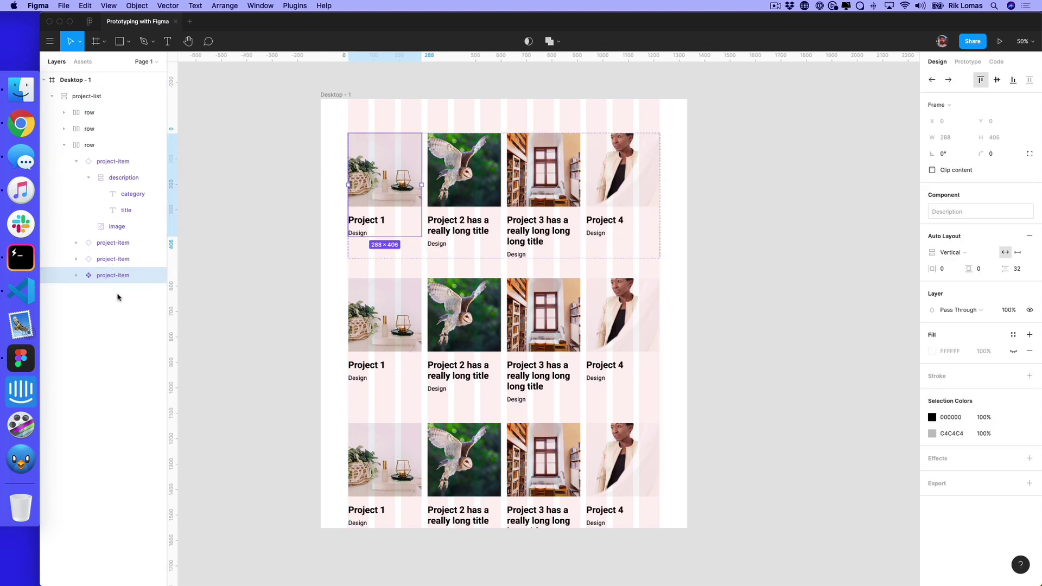
{"action": "left_click", "coordinate": [77, 276]}
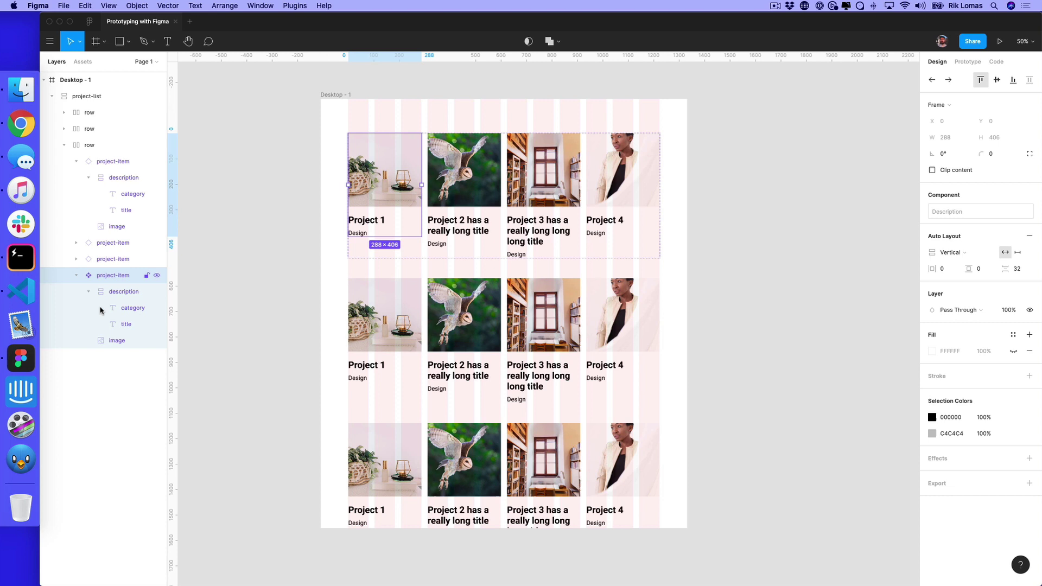
{"action": "left_click", "coordinate": [104, 340]}
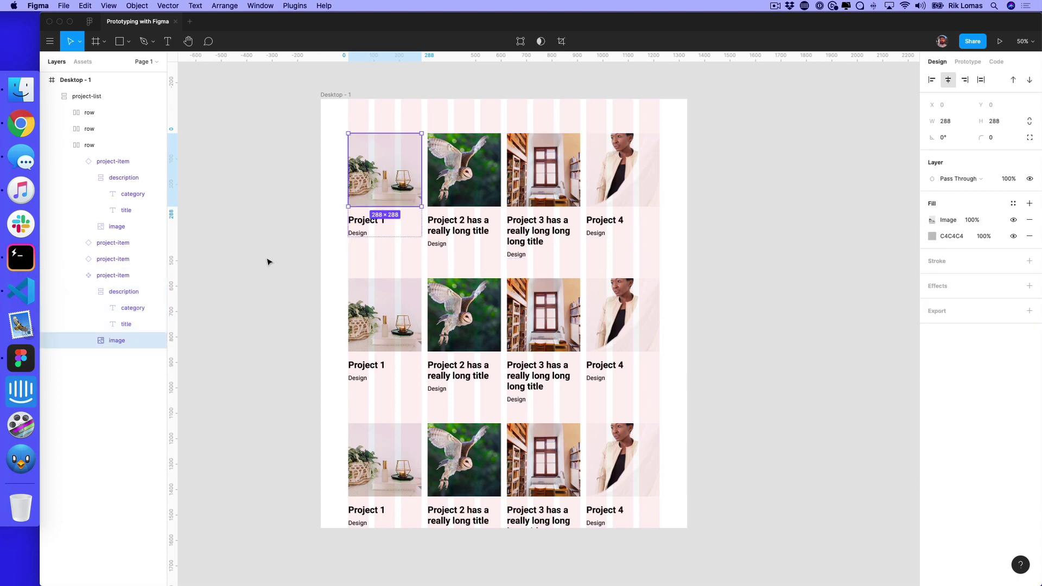
Resize the main project-item image to 288 × 276 so all cards update
{"action": "mouse_move", "coordinate": [358, 207]}
{"action": "left_mouse_down"}
{"action": "mouse_move", "coordinate": [359, 246]}
{"action": "mouse_move", "coordinate": [363, 176]}
{"action": "mouse_move", "coordinate": [365, 234]}
{"action": "mouse_move", "coordinate": [365, 217]}
{"action": "left_mouse_up"}
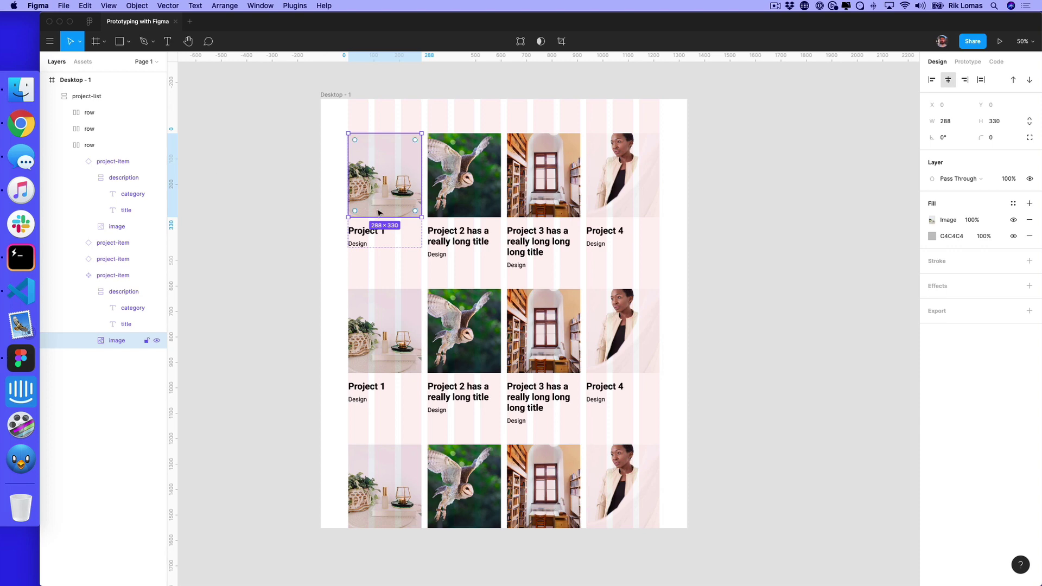
{"action": "mouse_move", "coordinate": [374, 215]}
{"action": "left_mouse_down"}
{"action": "mouse_move", "coordinate": [379, 256]}
{"action": "mouse_move", "coordinate": [374, 203]}
{"action": "left_mouse_up"}
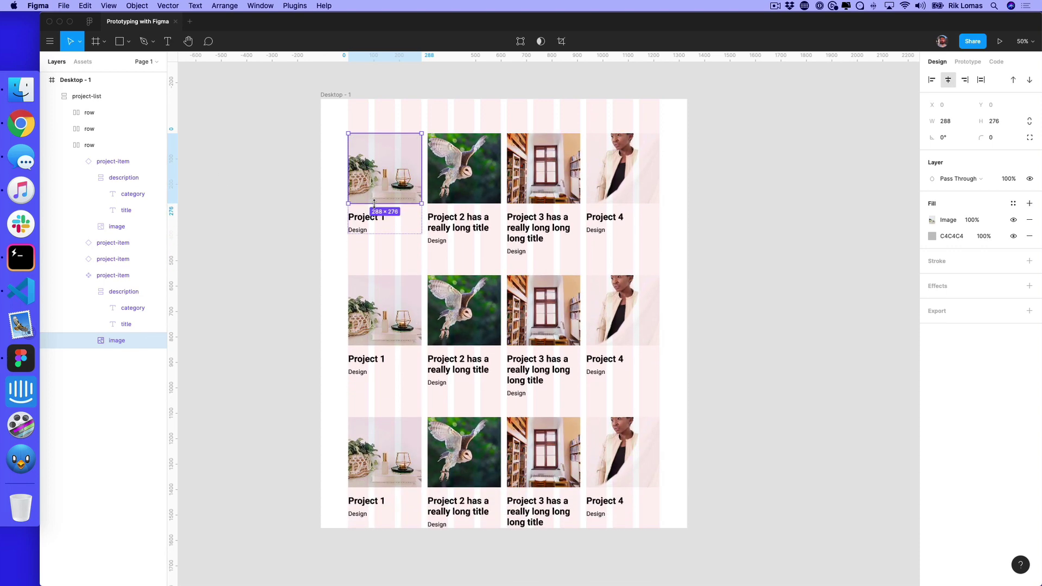